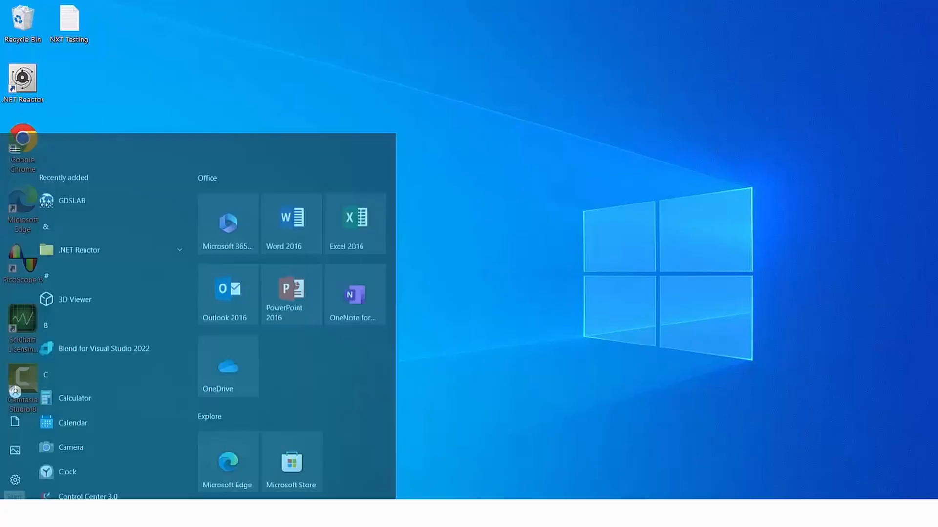
Launch GDSLAB and open System Builder to define the station.
{"action": "mouse_move", "coordinate": [27, 420]}
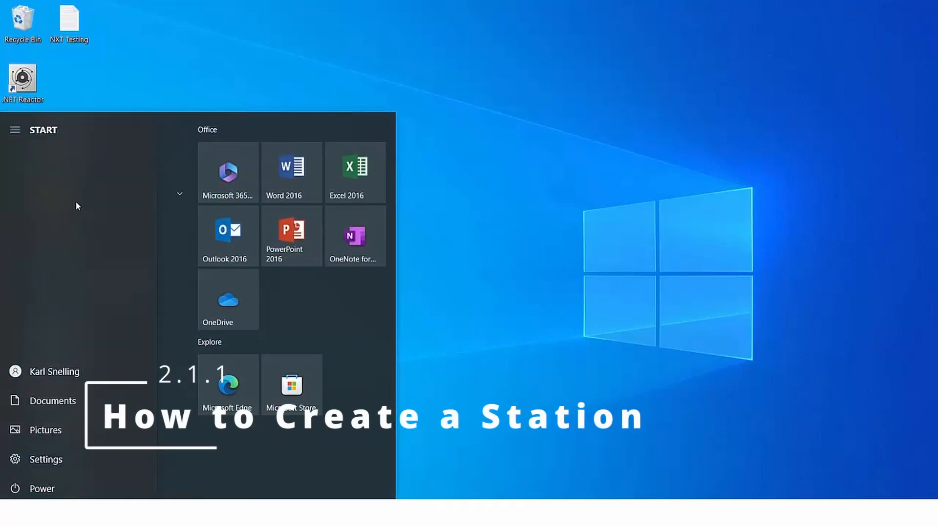
{"action": "left_click", "coordinate": [125, 152]}
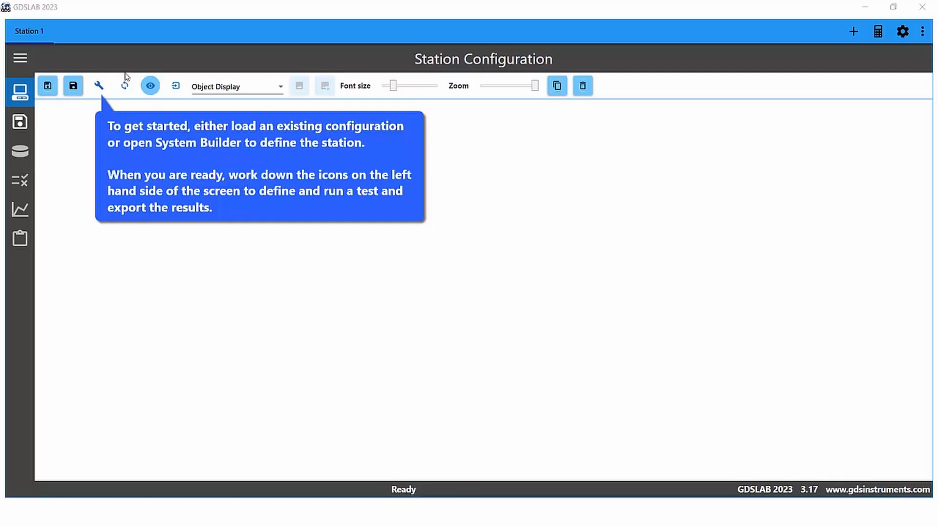
{"action": "left_click", "coordinate": [99, 88]}
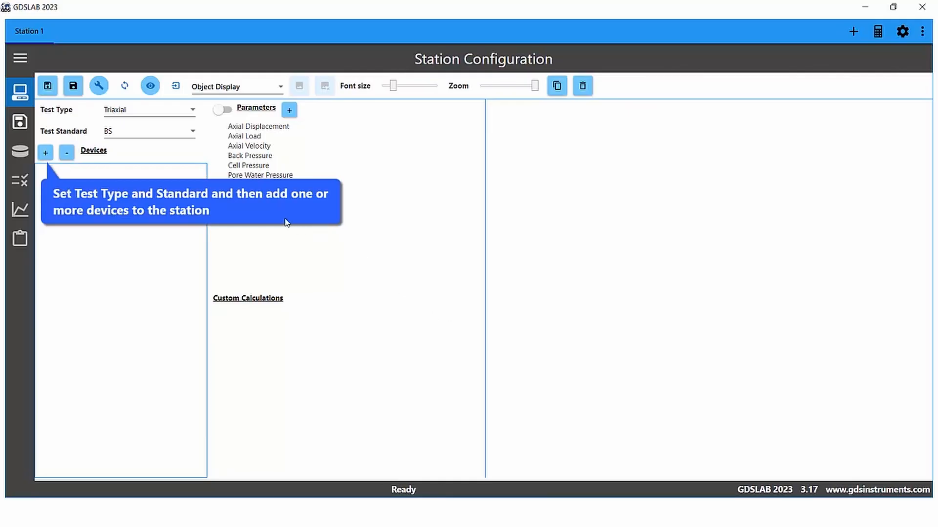
Add a GDS RS232 Loadframe from the Triaxial Systems / Loadframes category to the station's devices.
{"action": "left_click", "coordinate": [46, 155]}
{"action": "left_click", "coordinate": [45, 155]}
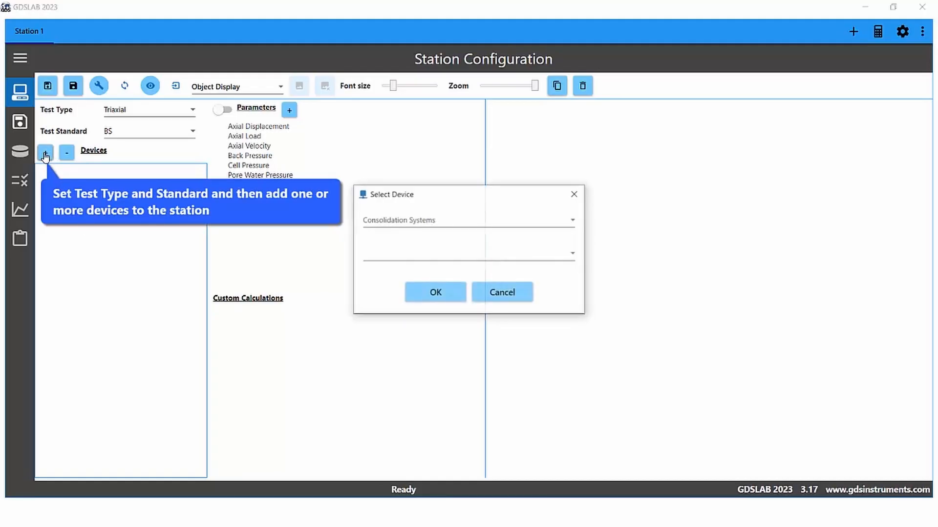
{"action": "left_click", "coordinate": [409, 223]}
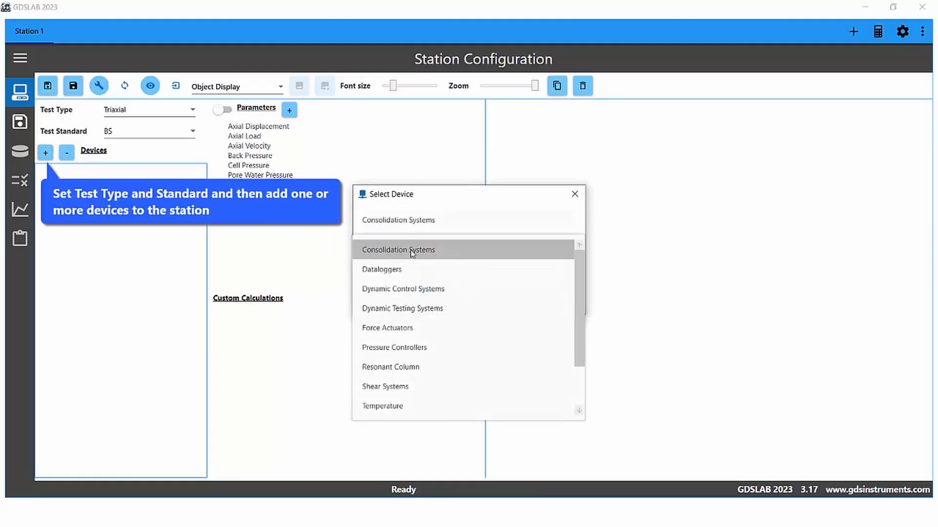
{"action": "scroll", "coordinate": [466, 290], "scroll_direction": "down", "scroll_amount": 1}
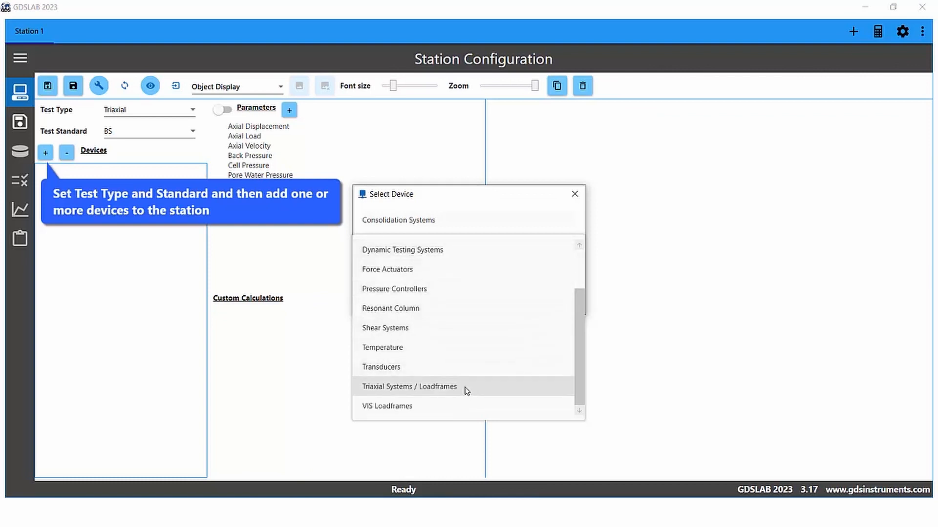
{"action": "left_click", "coordinate": [466, 390]}
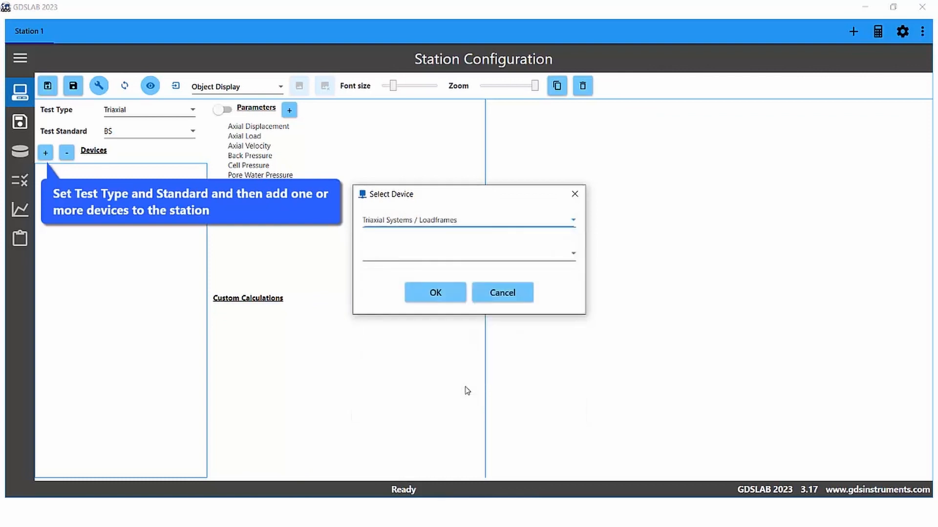
{"action": "left_click", "coordinate": [574, 258]}
{"action": "scroll", "coordinate": [537, 305], "scroll_direction": "down", "scroll_amount": 5}
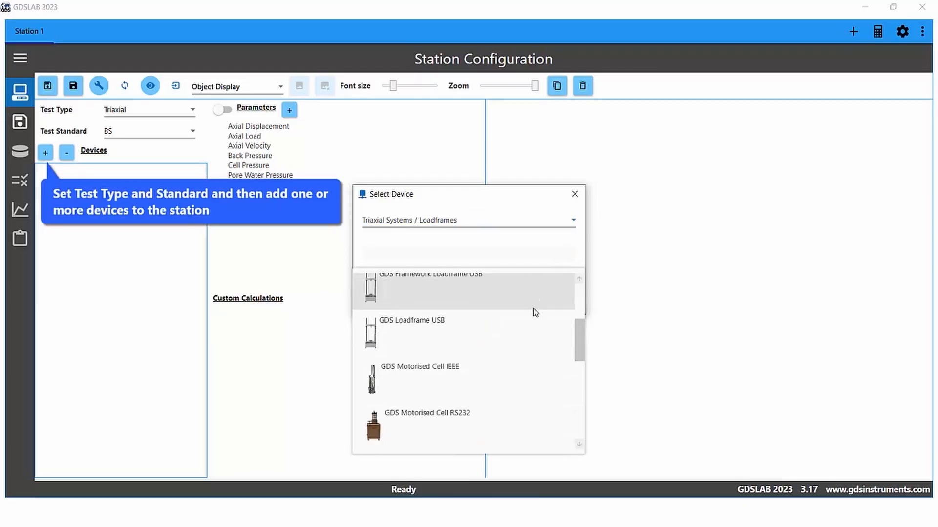
{"action": "scroll", "coordinate": [534, 315], "scroll_direction": "down", "scroll_amount": 4}
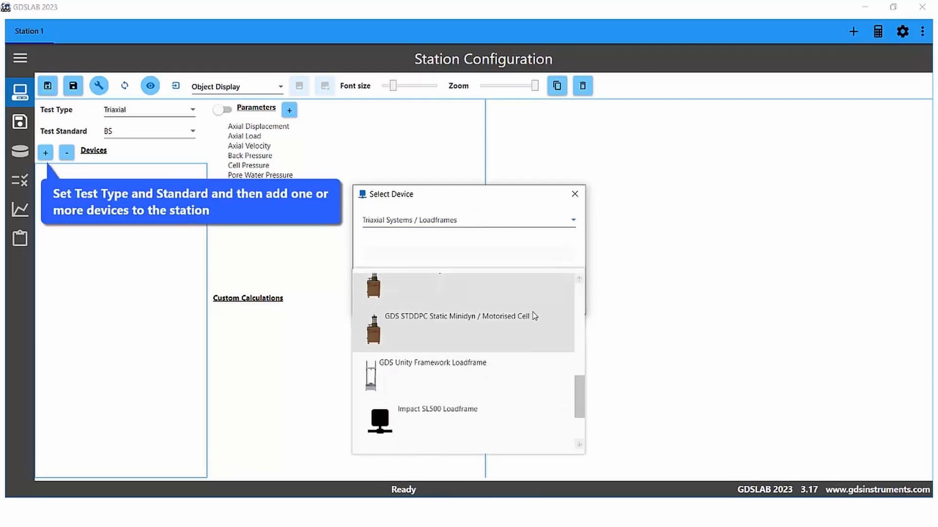
{"action": "scroll", "coordinate": [535, 316], "scroll_direction": "down", "scroll_amount": 1}
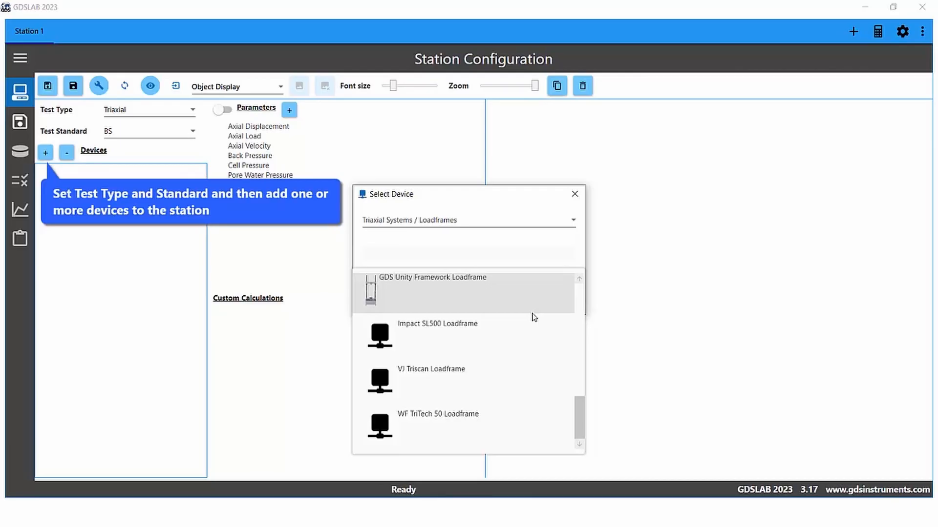
{"action": "scroll", "coordinate": [534, 318], "scroll_direction": "up", "scroll_amount": 3}
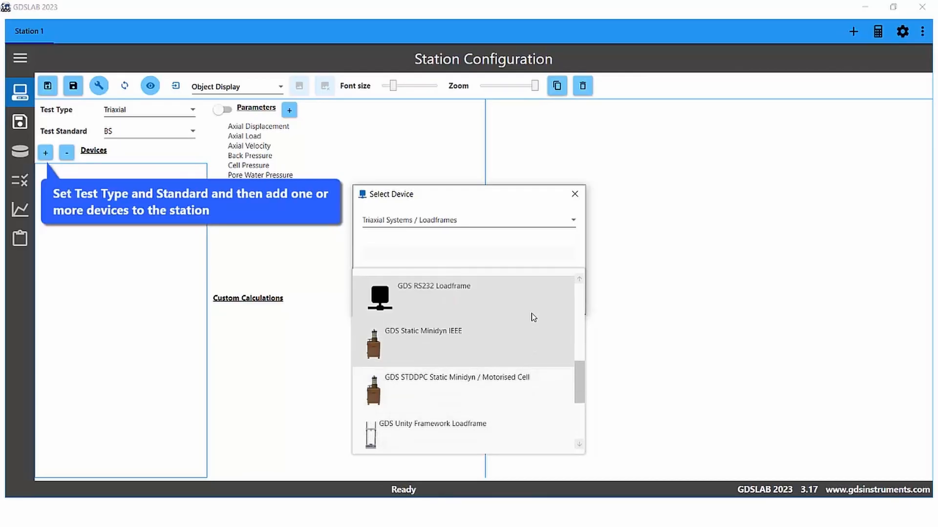
{"action": "scroll", "coordinate": [534, 317], "scroll_direction": "up", "scroll_amount": 1}
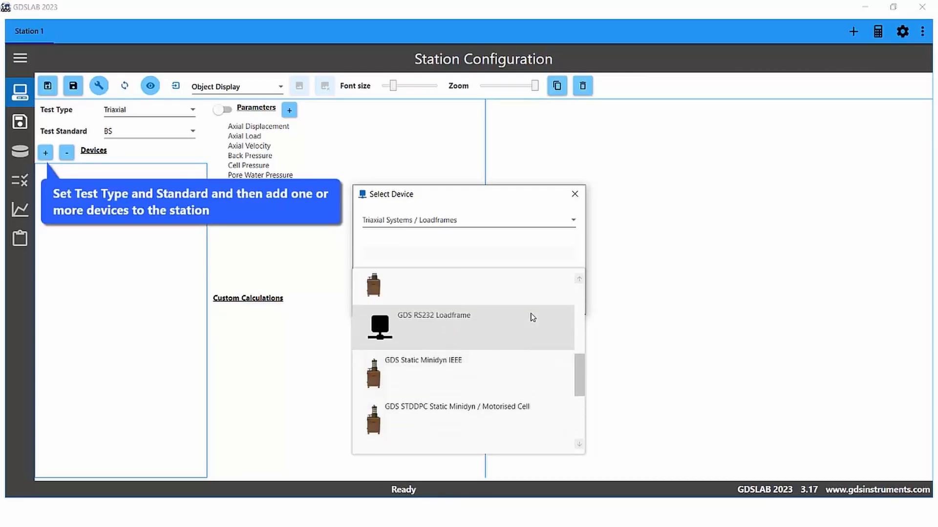
{"action": "left_click", "coordinate": [442, 328]}
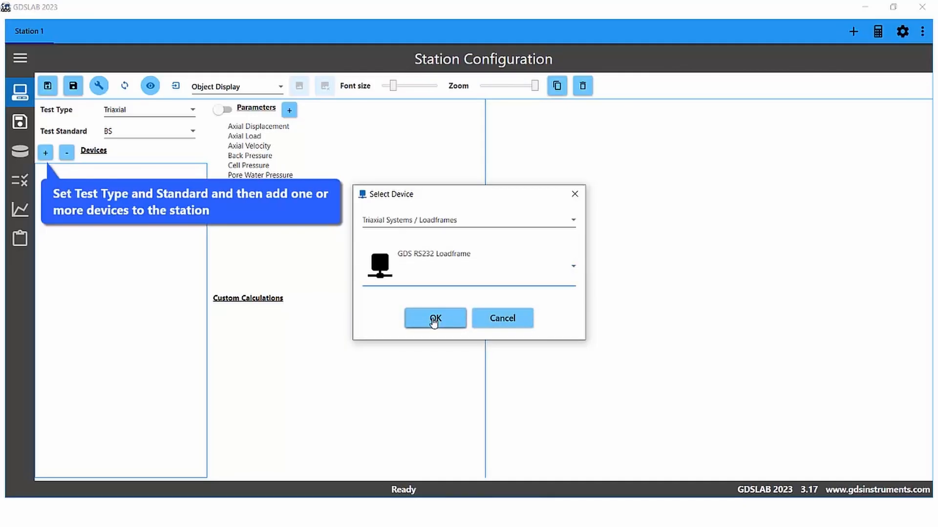
{"action": "left_click", "coordinate": [434, 321]}
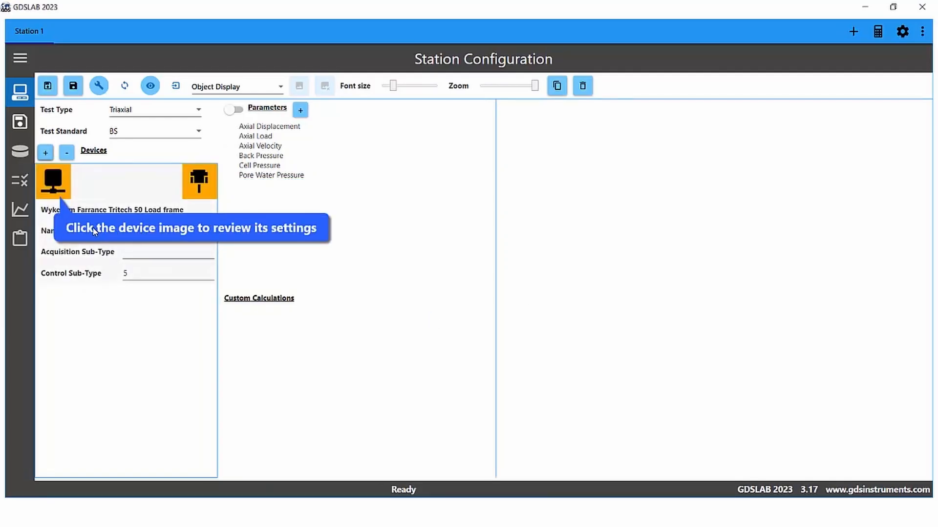
Review the loadframe's serial port settings, including the available comm port numbers, and accept them.
{"action": "left_click", "coordinate": [61, 189]}
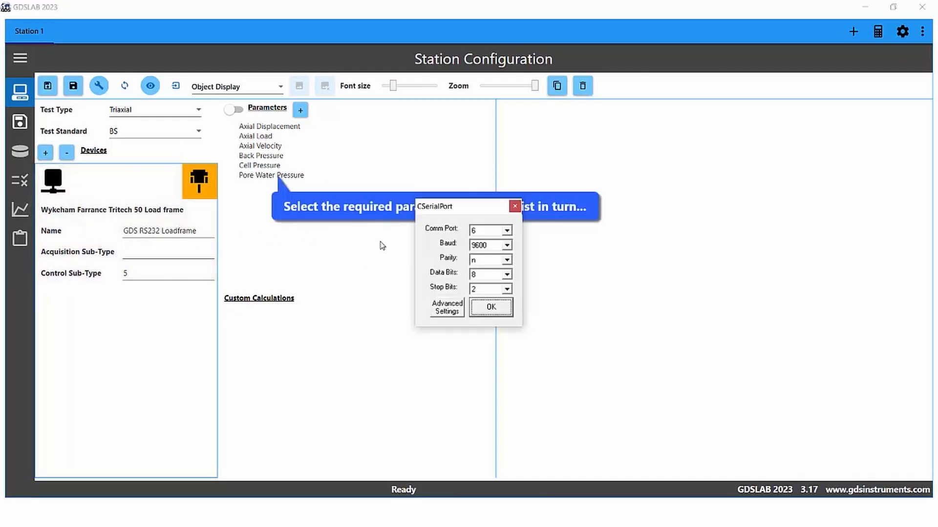
{"action": "left_click", "coordinate": [507, 231]}
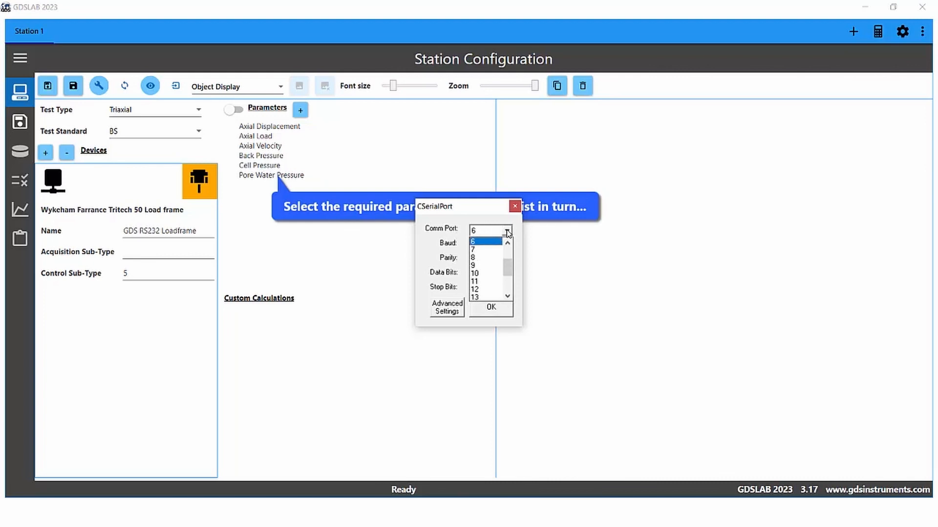
{"action": "left_click", "coordinate": [507, 232]}
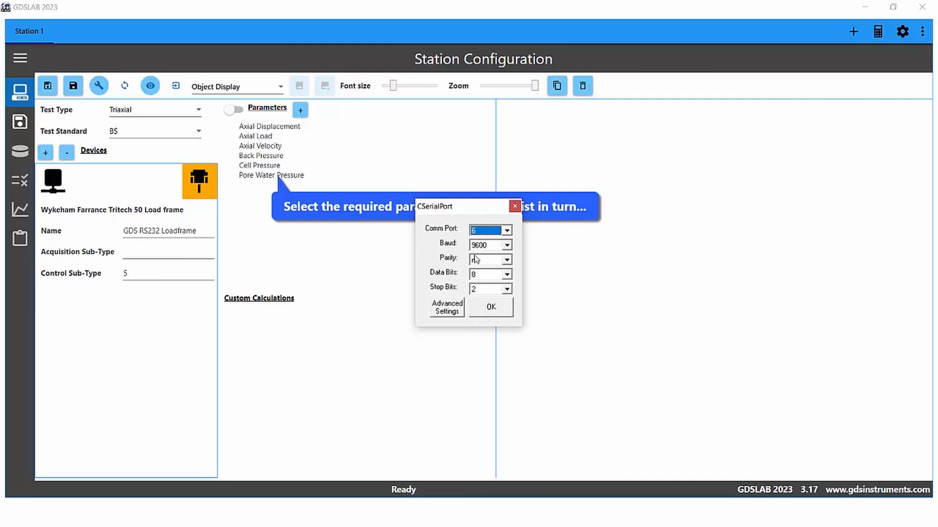
{"action": "left_click", "coordinate": [490, 310]}
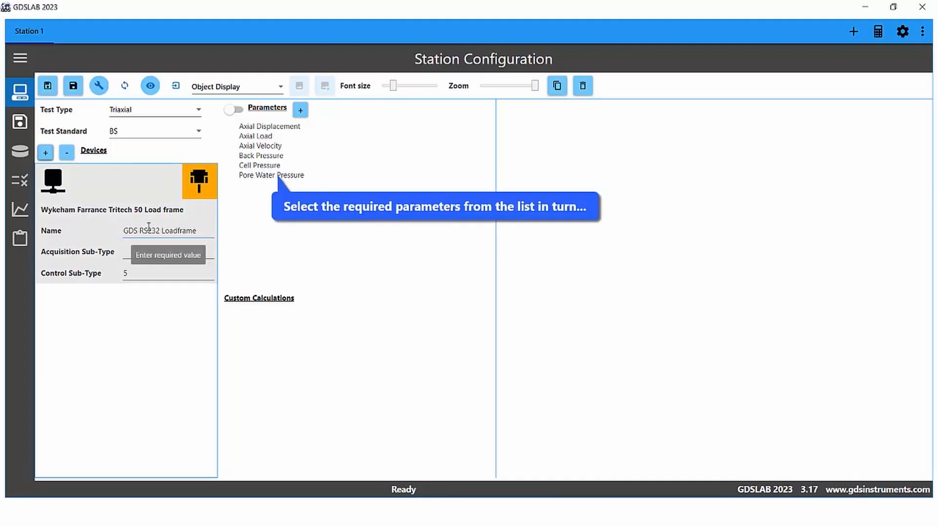
Enable control for the Axial Velocity parameter and assign it to the GDS RS232 Loadframe device.
{"action": "left_click", "coordinate": [267, 147]}
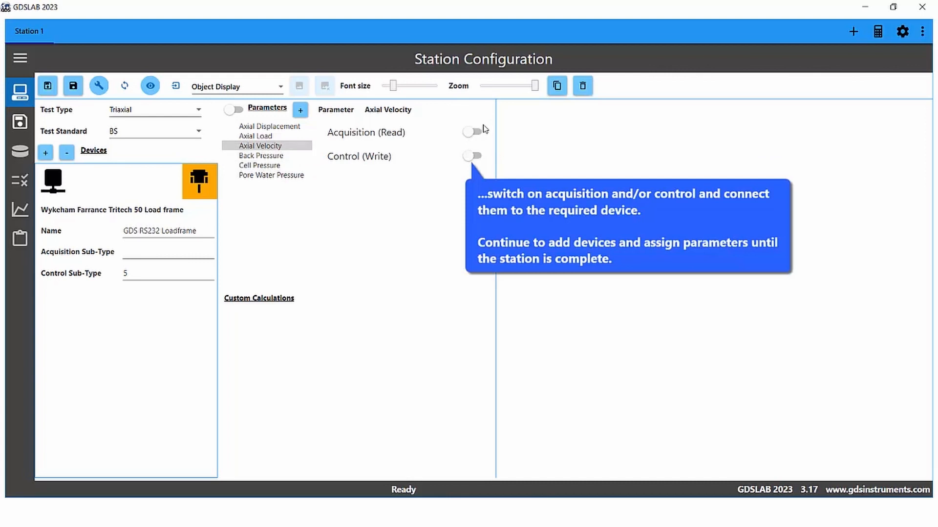
{"action": "left_click", "coordinate": [474, 157]}
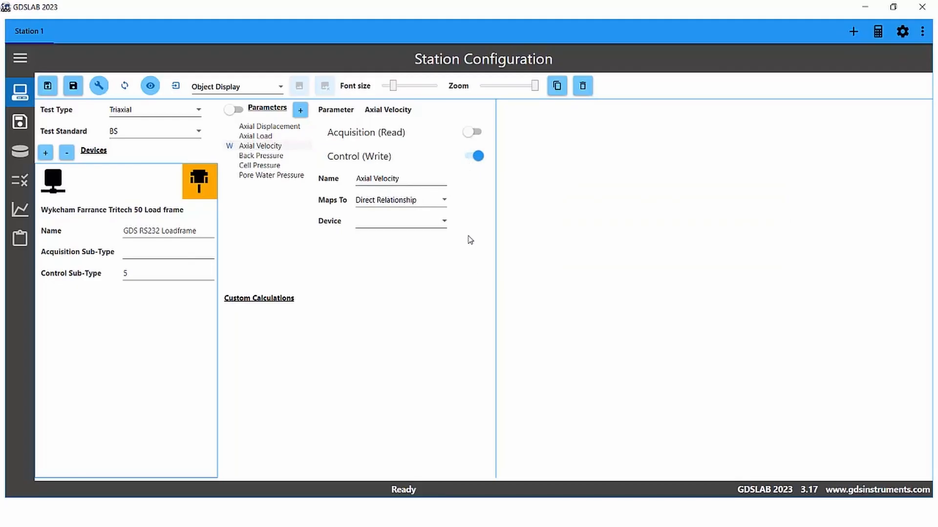
{"action": "left_click", "coordinate": [444, 223]}
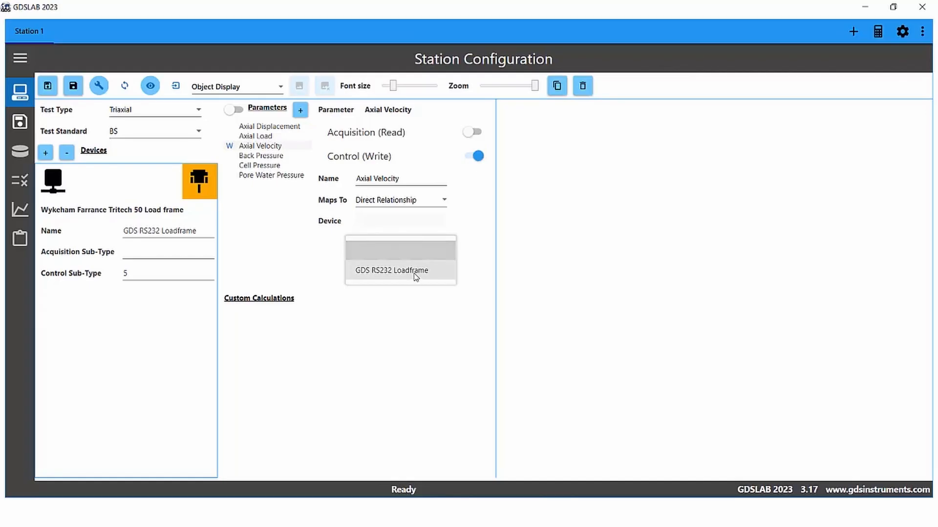
{"action": "left_click", "coordinate": [415, 272]}
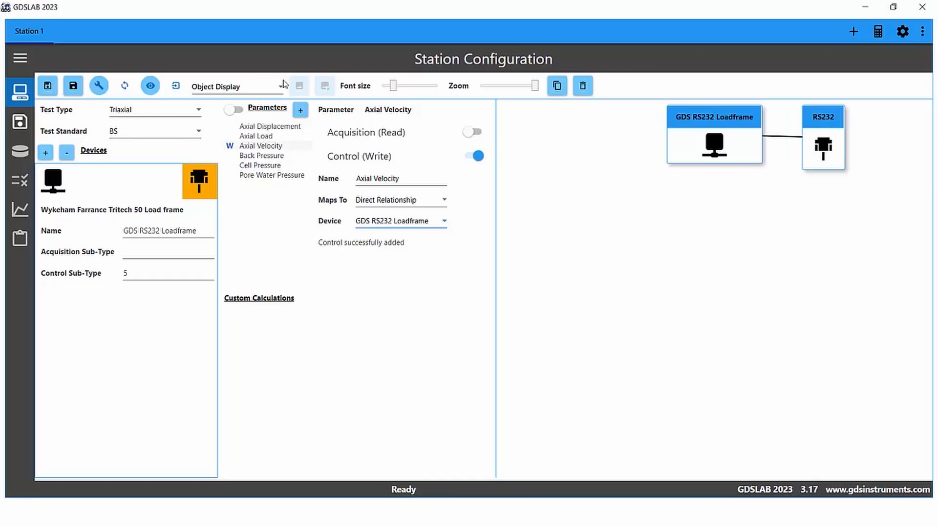
Show the control objects in the station diagram and reduce the diagram's zoom so the blocks no longer overlap.
{"action": "left_click", "coordinate": [176, 87]}
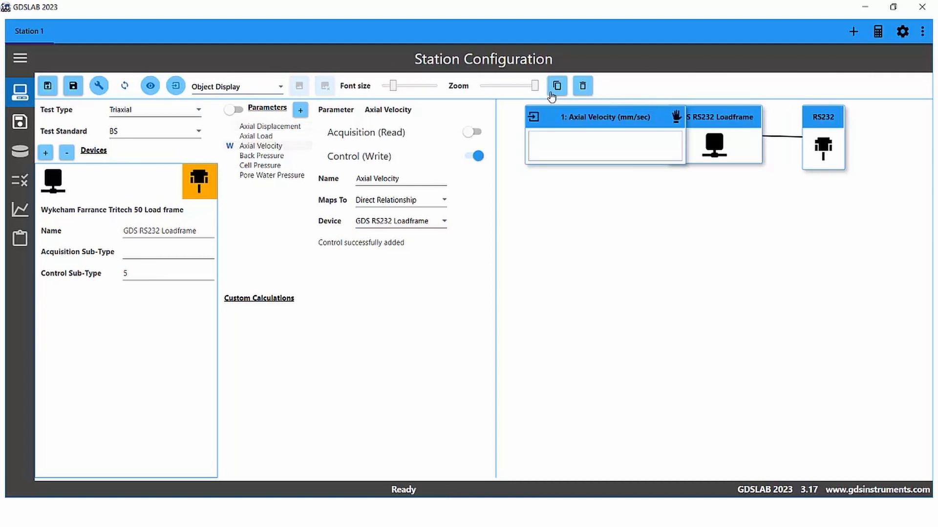
{"action": "left_click_drag", "start_coordinate": [536, 89], "coordinate": [521, 92]}
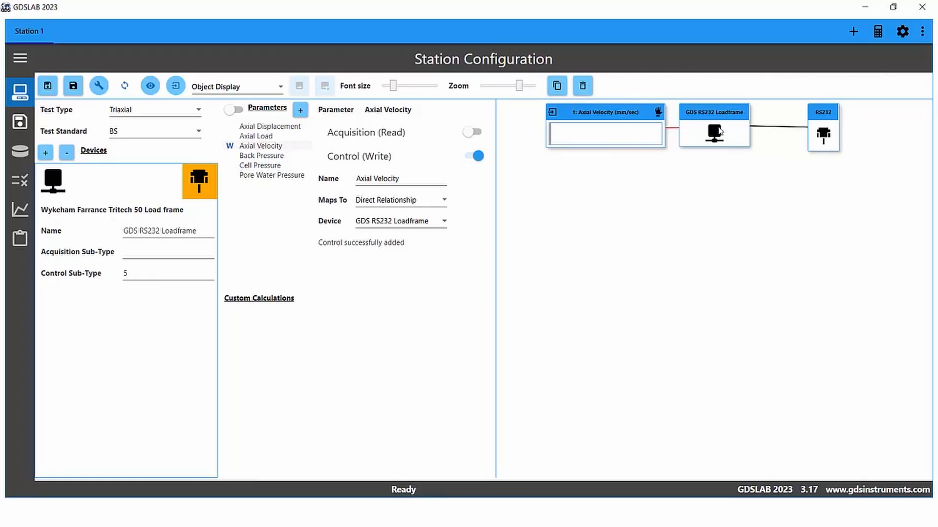
Check the loadframe's serial port settings from the station diagram and enter an axial velocity of 0.1 mm/sec.
{"action": "double_click", "coordinate": [720, 132]}
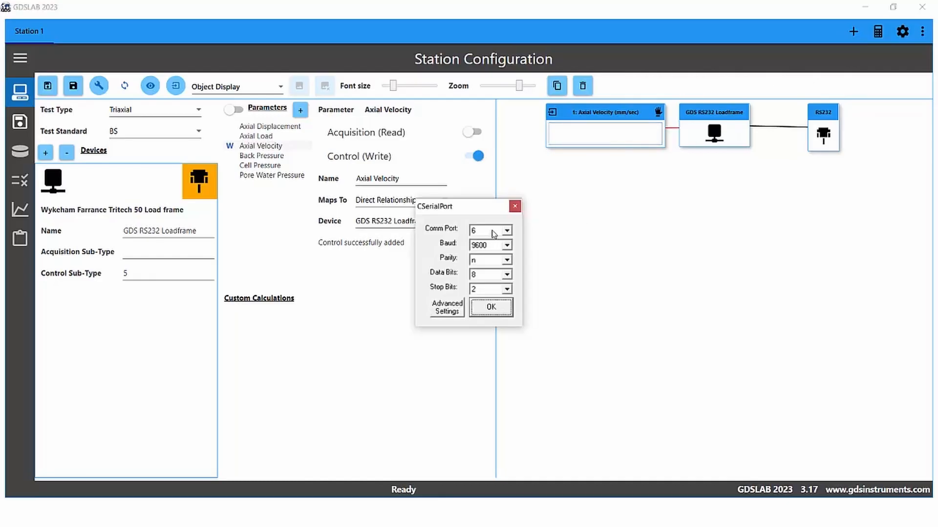
{"action": "left_click", "coordinate": [490, 307]}
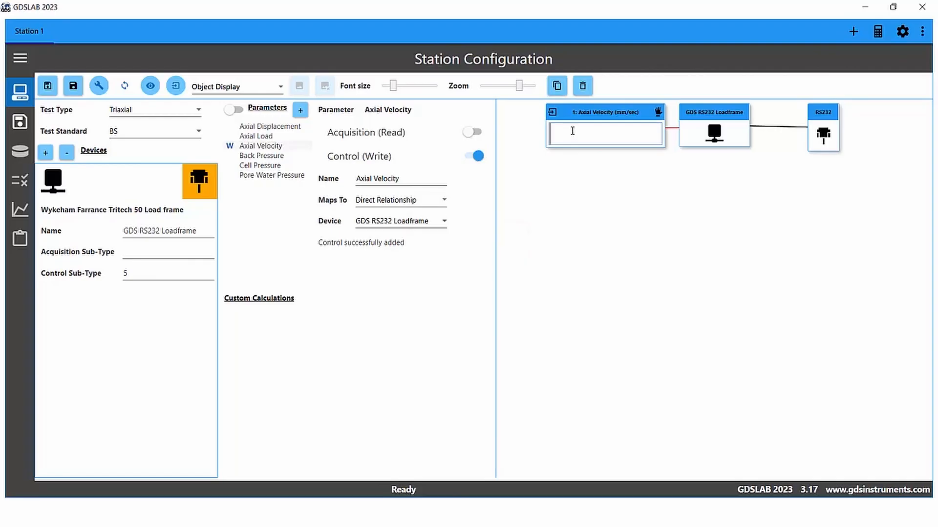
{"action": "type", "text": "0.1"}
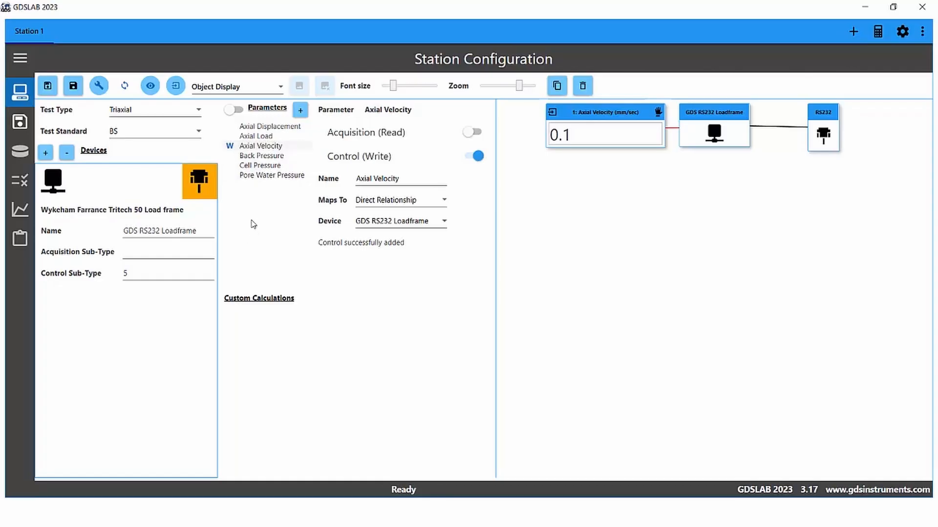
Enable control for the Axial Load parameter and map it to Axial Velocity.
{"action": "left_click", "coordinate": [264, 137]}
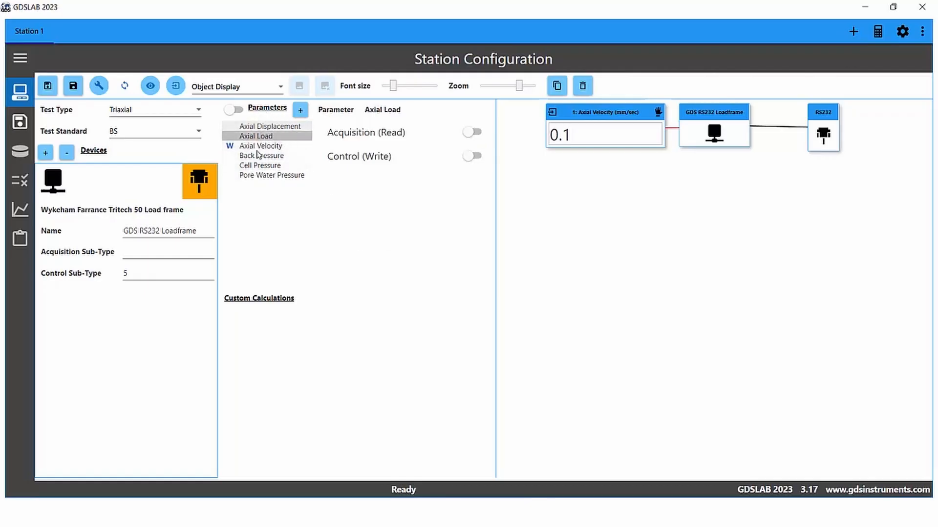
{"action": "left_click", "coordinate": [474, 157]}
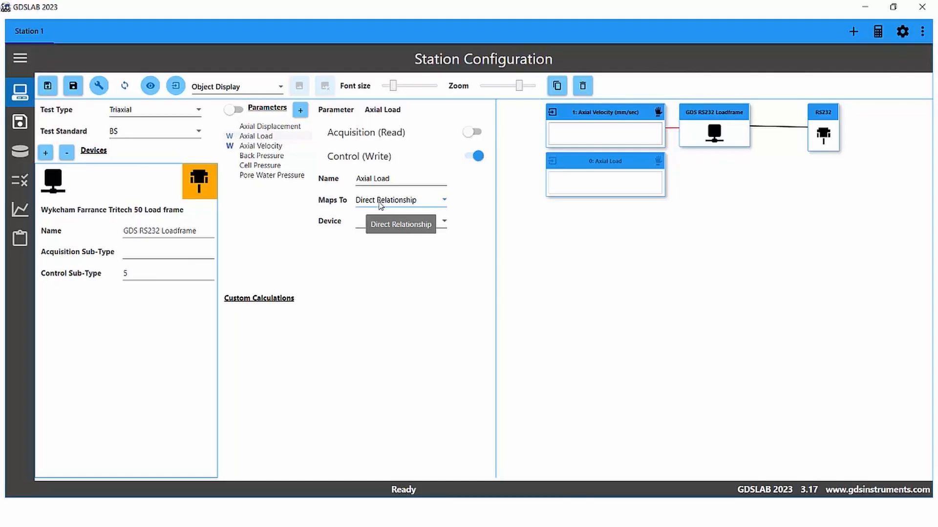
{"action": "left_click", "coordinate": [380, 202]}
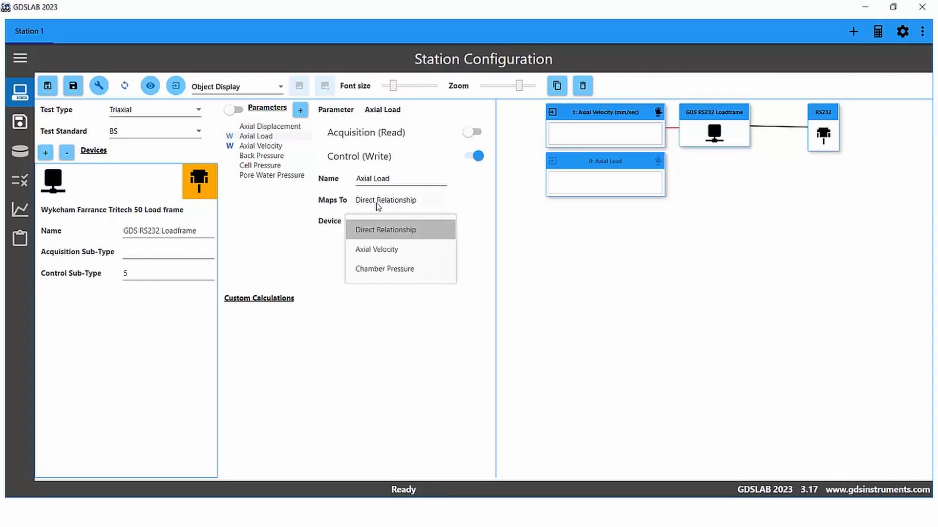
{"action": "left_click", "coordinate": [380, 249]}
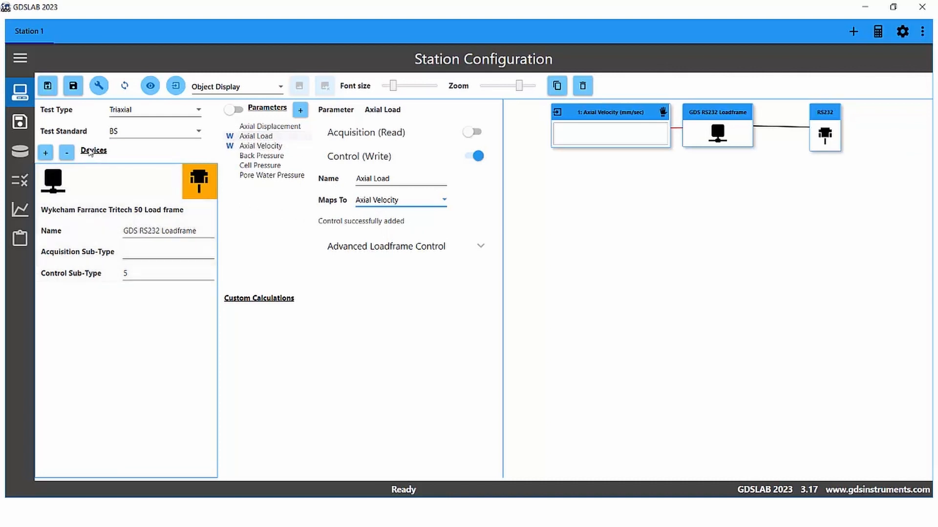
Add a GDS 8 Channel Serial Datalogger from the Dataloggers category to the station's devices.
{"action": "left_click", "coordinate": [46, 156]}
{"action": "left_click", "coordinate": [442, 229]}
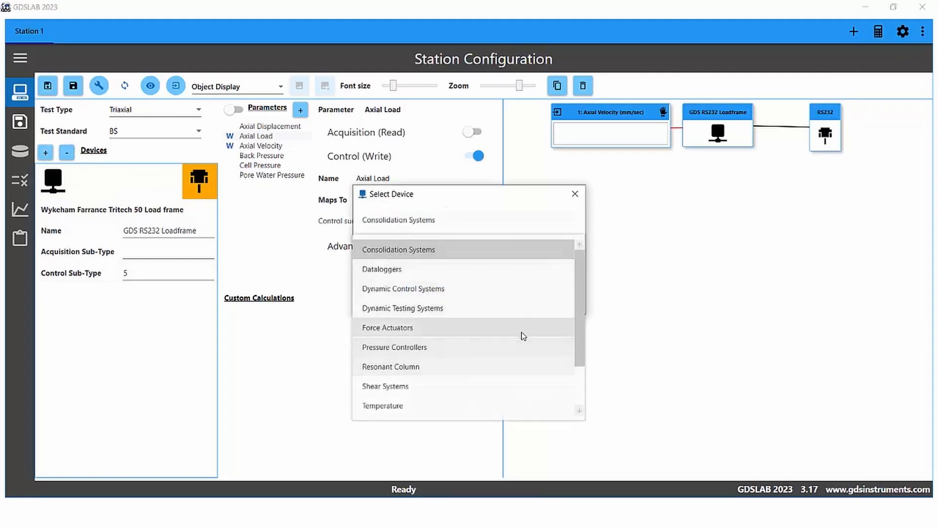
{"action": "scroll", "coordinate": [523, 336], "scroll_direction": "down", "scroll_amount": 1}
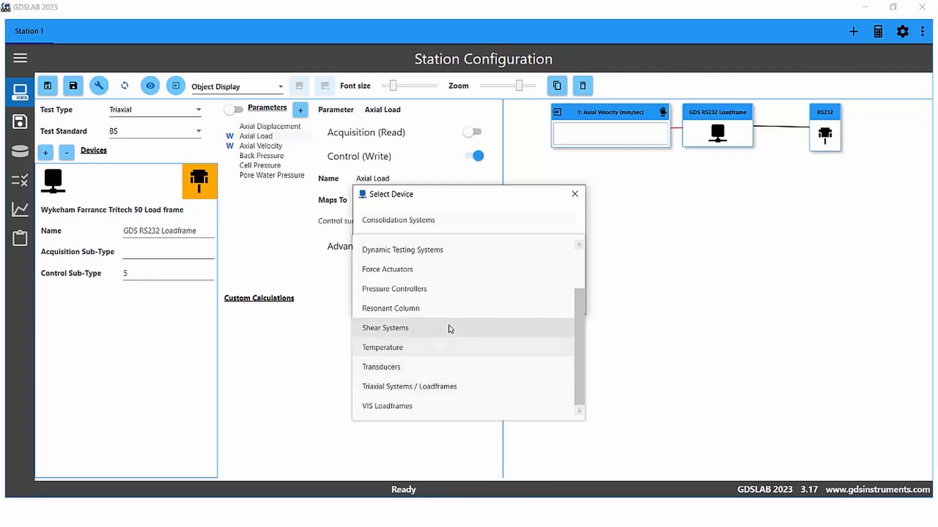
{"action": "scroll", "coordinate": [451, 323], "scroll_direction": "up", "scroll_amount": 1}
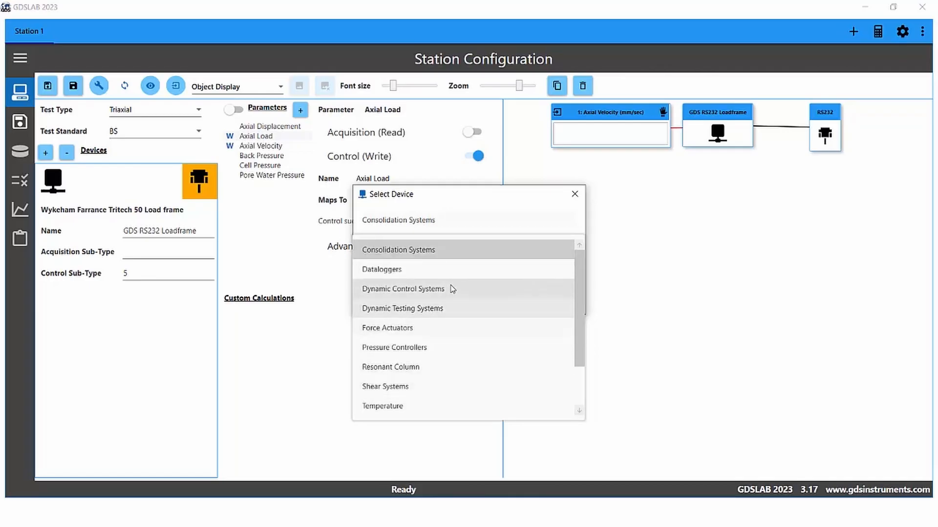
{"action": "left_click", "coordinate": [456, 272]}
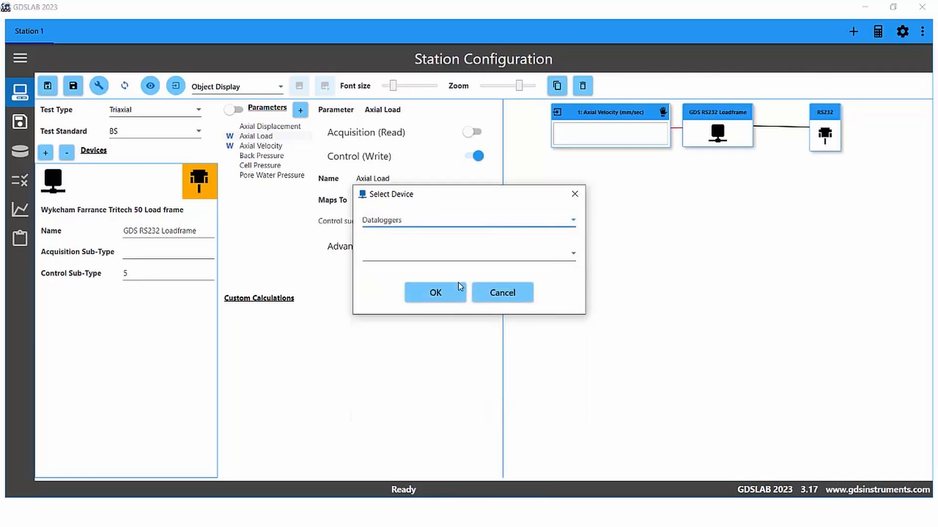
{"action": "left_click", "coordinate": [574, 257]}
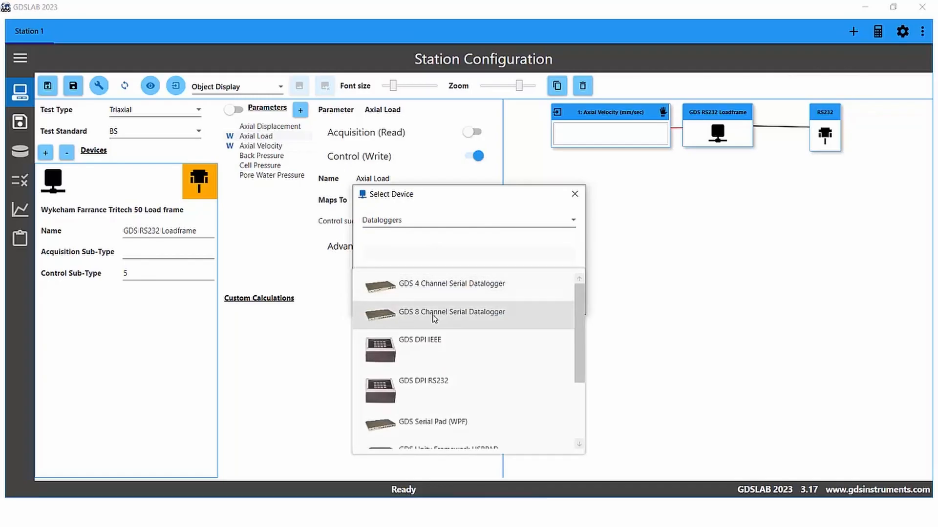
{"action": "left_click", "coordinate": [434, 318]}
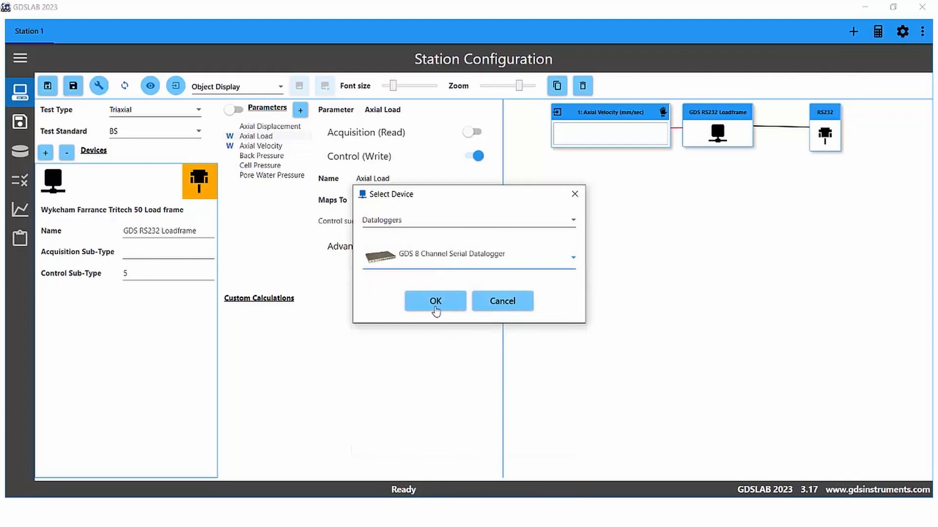
{"action": "left_click", "coordinate": [437, 303]}
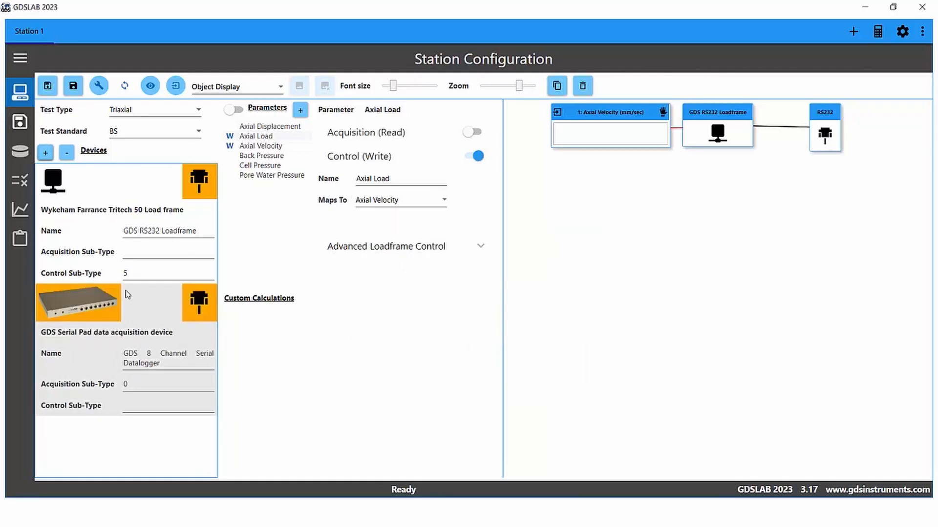
Review the new datalogger's serial port settings and accept them with comm port 3.
{"action": "left_click", "coordinate": [88, 302]}
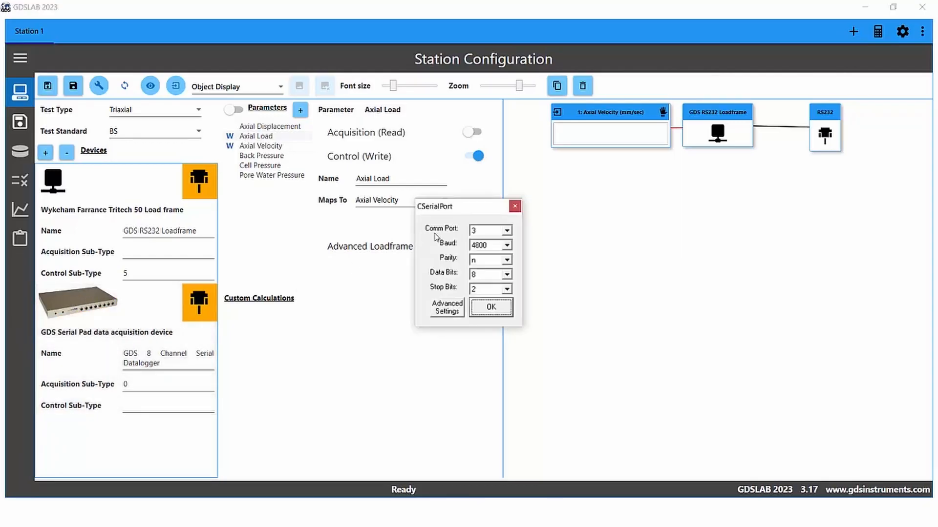
{"action": "left_click", "coordinate": [507, 231]}
{"action": "left_click", "coordinate": [484, 244]}
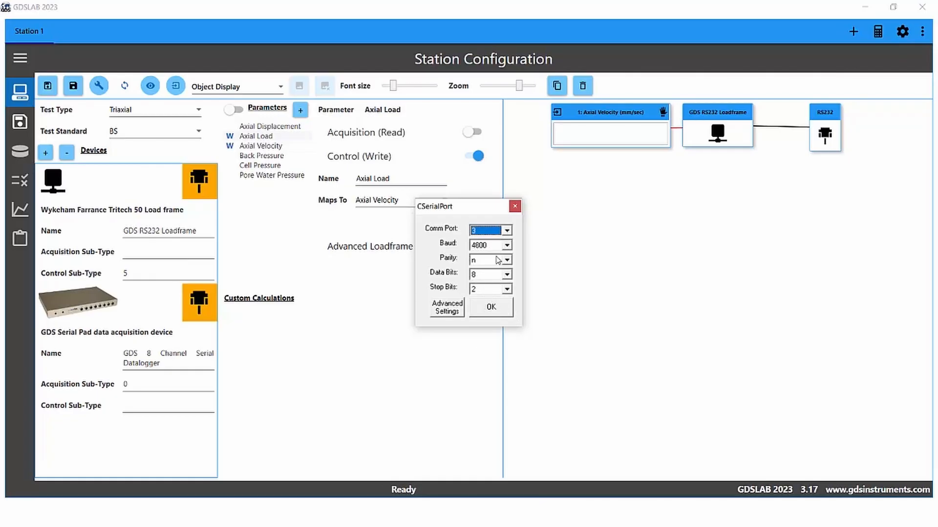
{"action": "left_click", "coordinate": [492, 309]}
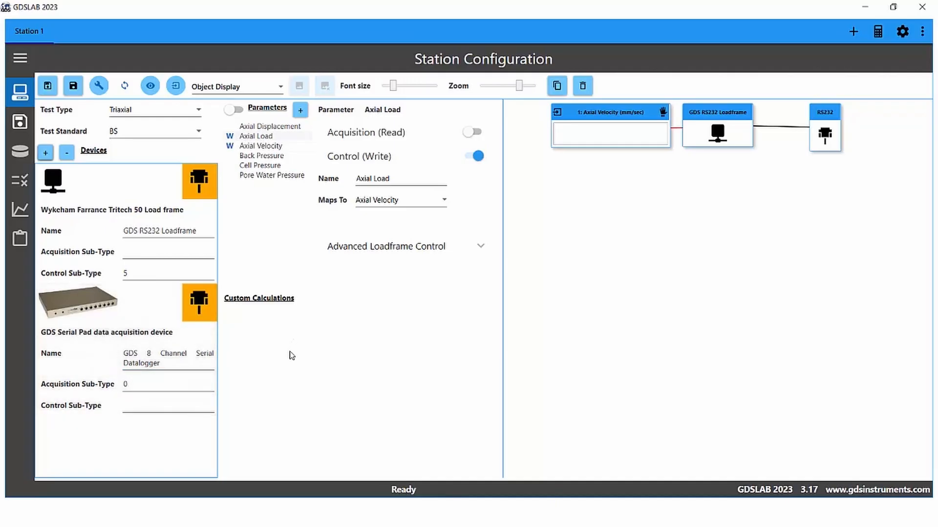
Enable acquisition for Axial Load on channel 0 of the GDS 8 Channel Serial Datalogger and shrink the station diagram to separate its blocks.
{"action": "left_click", "coordinate": [279, 139]}
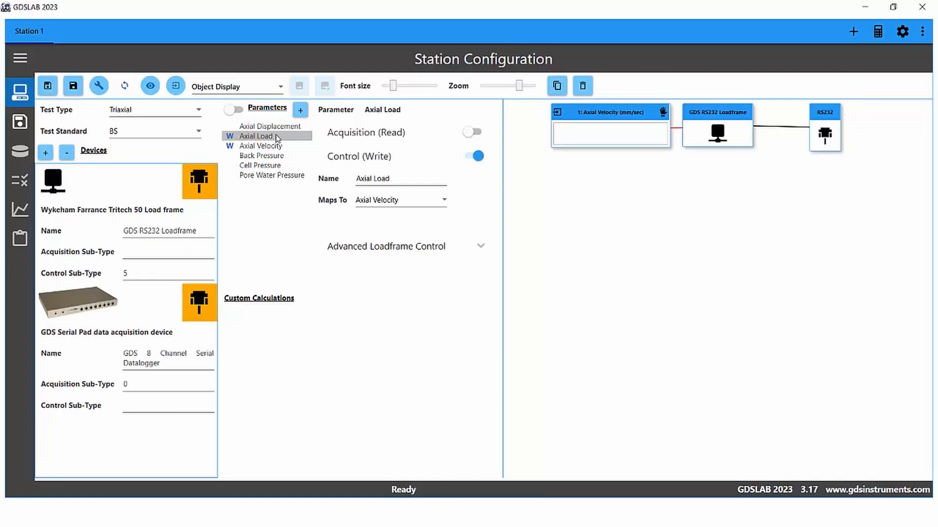
{"action": "left_click", "coordinate": [474, 135]}
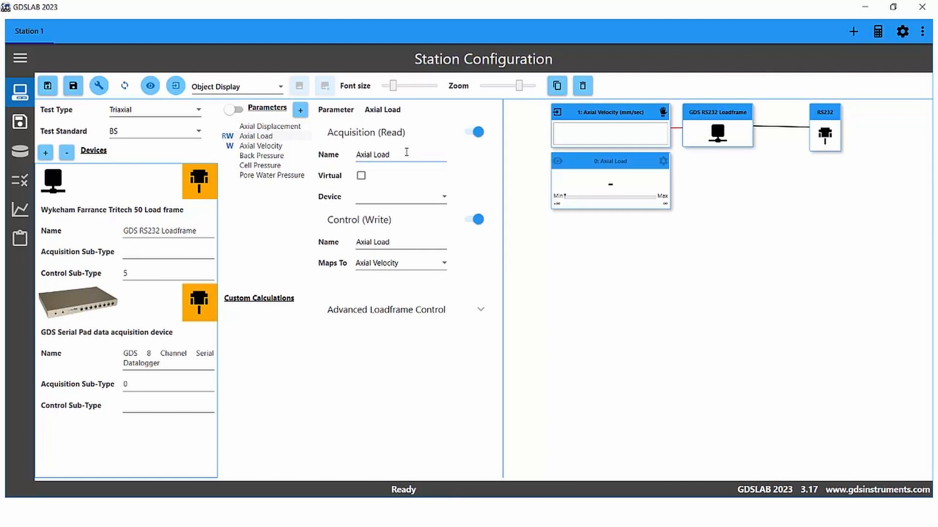
{"action": "left_click", "coordinate": [444, 199]}
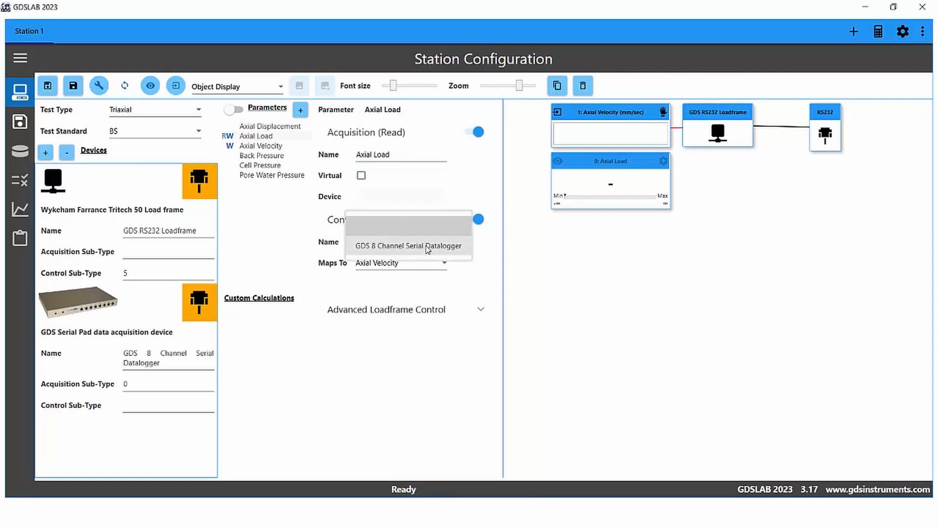
{"action": "left_click", "coordinate": [427, 248]}
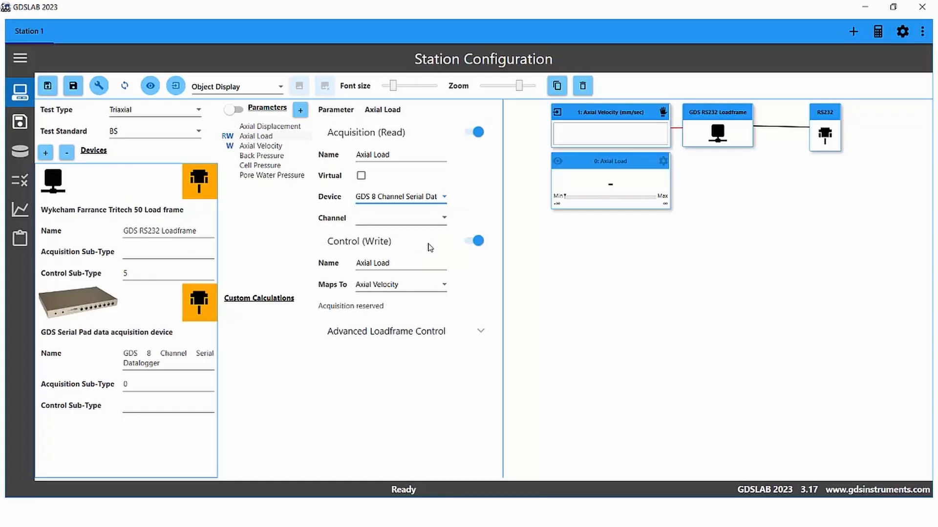
{"action": "left_click", "coordinate": [442, 222]}
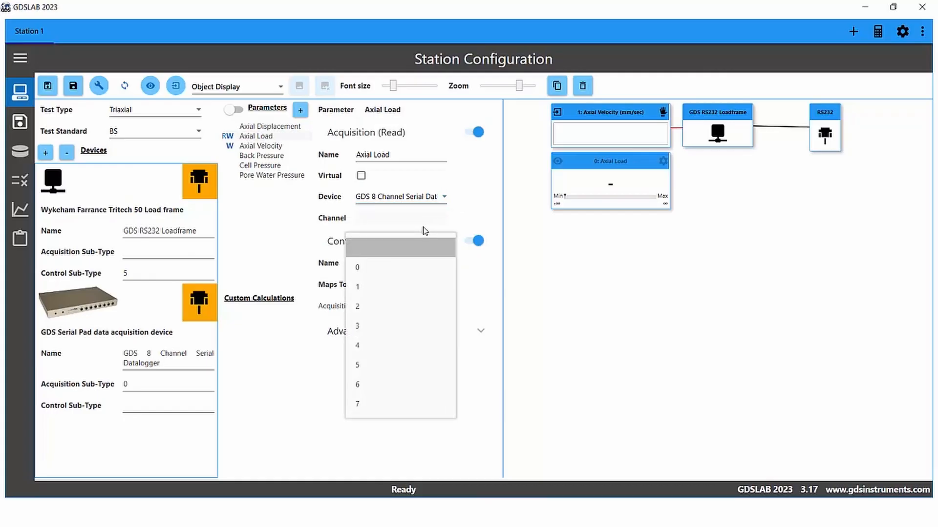
{"action": "left_click", "coordinate": [409, 266]}
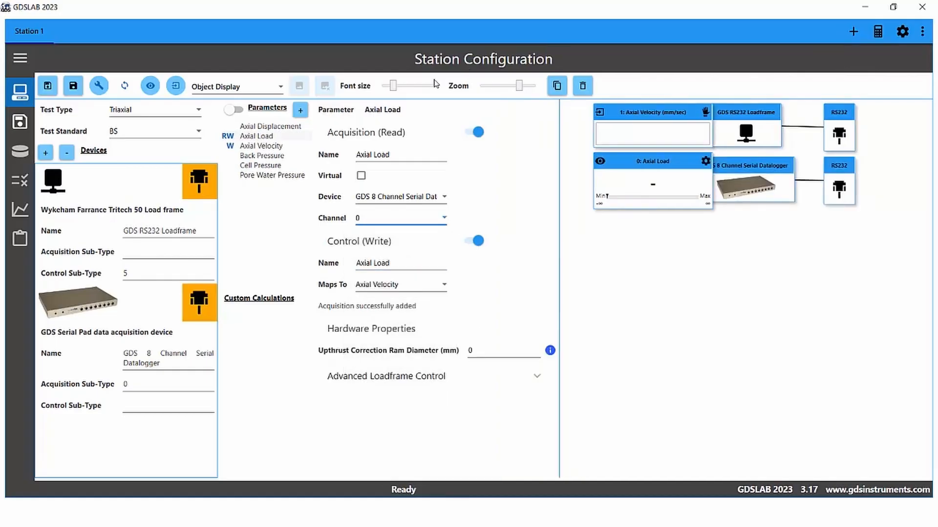
{"action": "left_click_drag", "start_coordinate": [523, 87], "coordinate": [507, 87]}
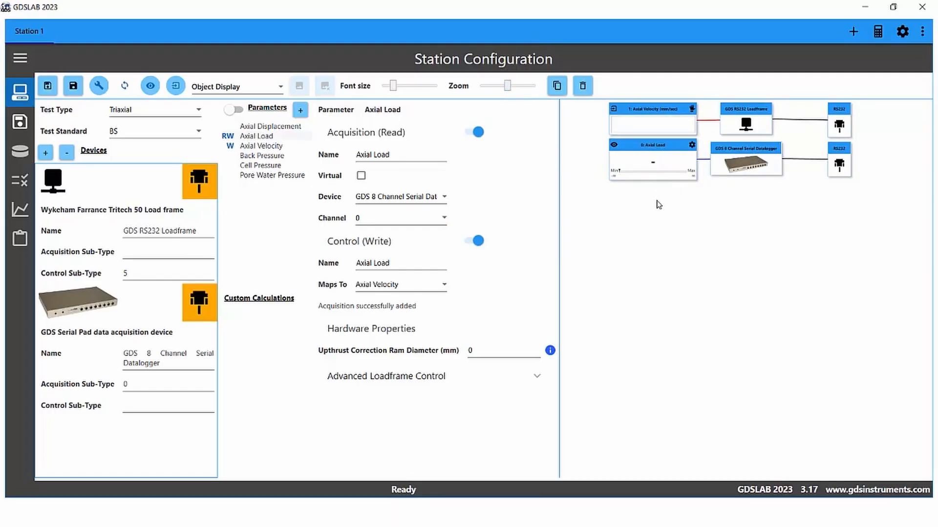
Enable acquisition for Axial Displacement and assign it to channel 1 of the GDS 8 Channel Serial Datalogger.
{"action": "left_click", "coordinate": [262, 129]}
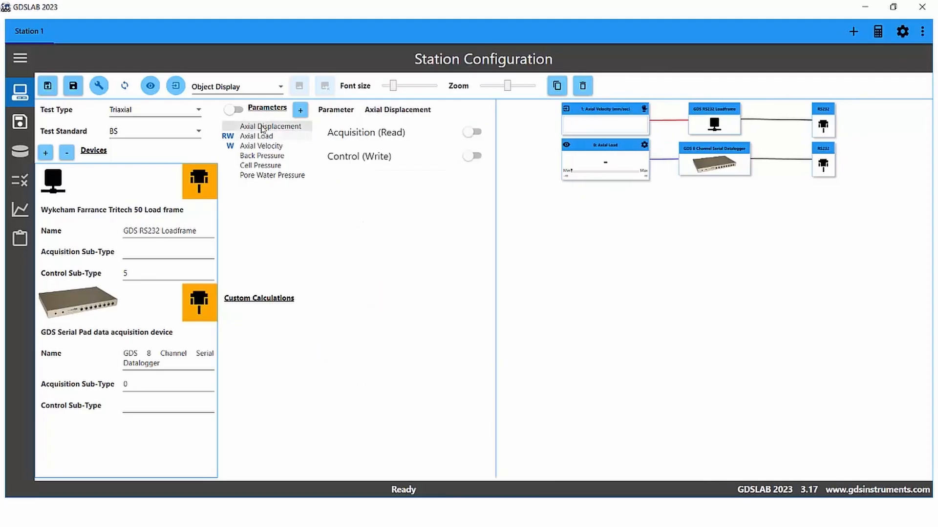
{"action": "left_click", "coordinate": [472, 134]}
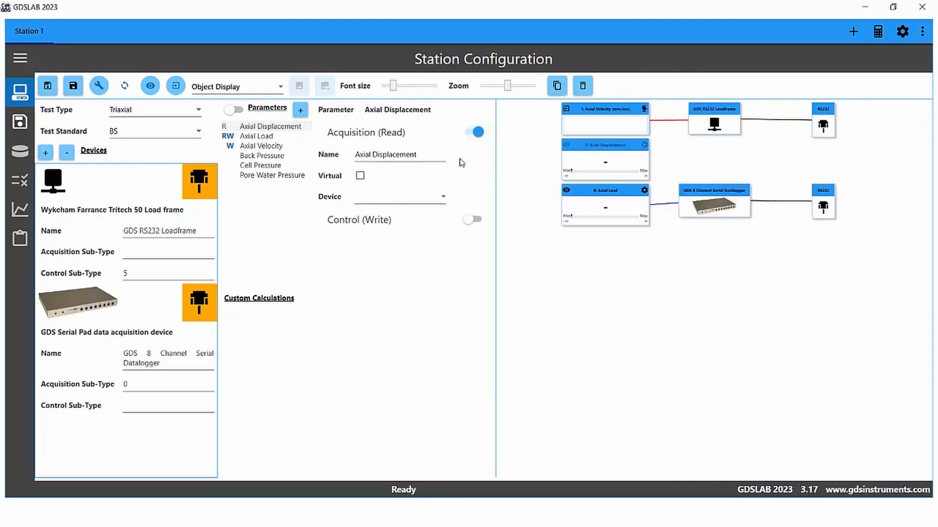
{"action": "left_click", "coordinate": [446, 201]}
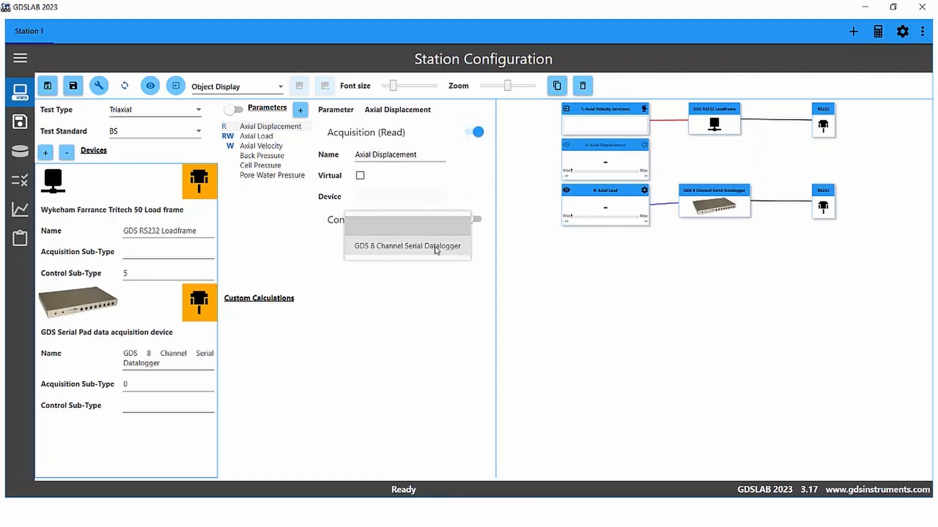
{"action": "left_click", "coordinate": [434, 247]}
{"action": "left_click", "coordinate": [442, 219]}
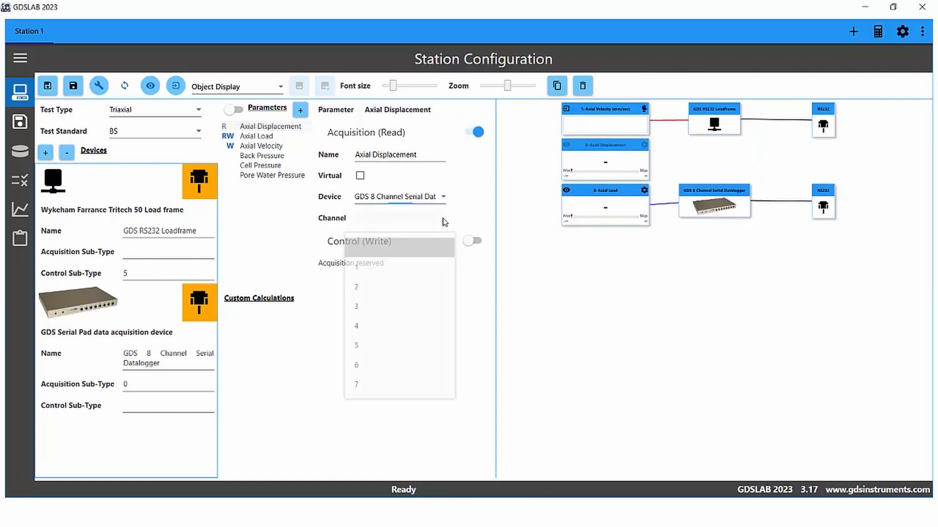
{"action": "left_click", "coordinate": [412, 266]}
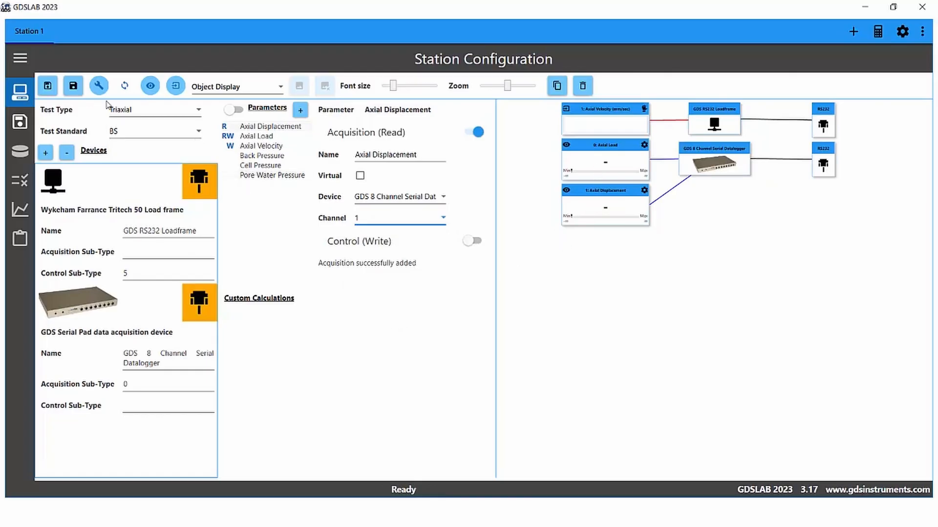
Add a GDS STDDPCv2 Pressure Controller USB from the Pressure Controllers category to the station's devices.
{"action": "left_click", "coordinate": [45, 152]}
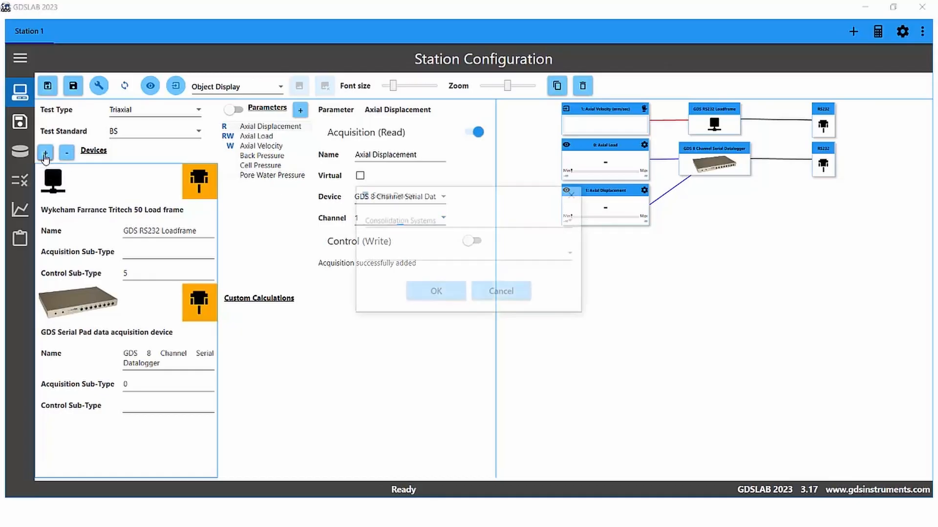
{"action": "left_click", "coordinate": [501, 223]}
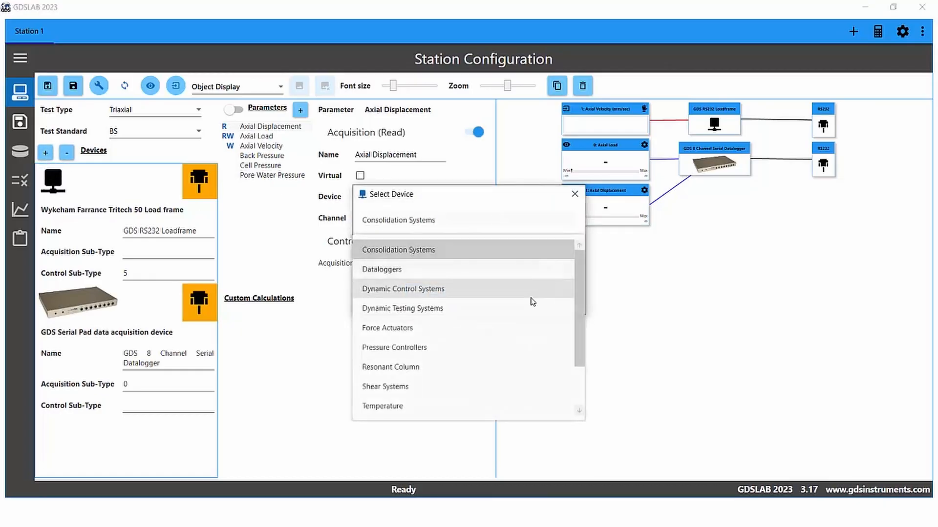
{"action": "left_click", "coordinate": [481, 350]}
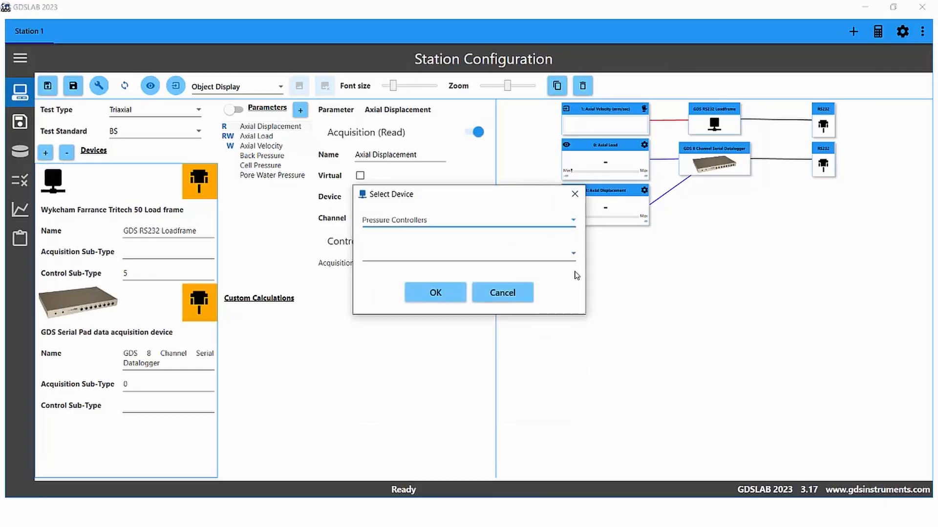
{"action": "left_click", "coordinate": [574, 255]}
{"action": "scroll", "coordinate": [561, 320], "scroll_direction": "down", "scroll_amount": 5}
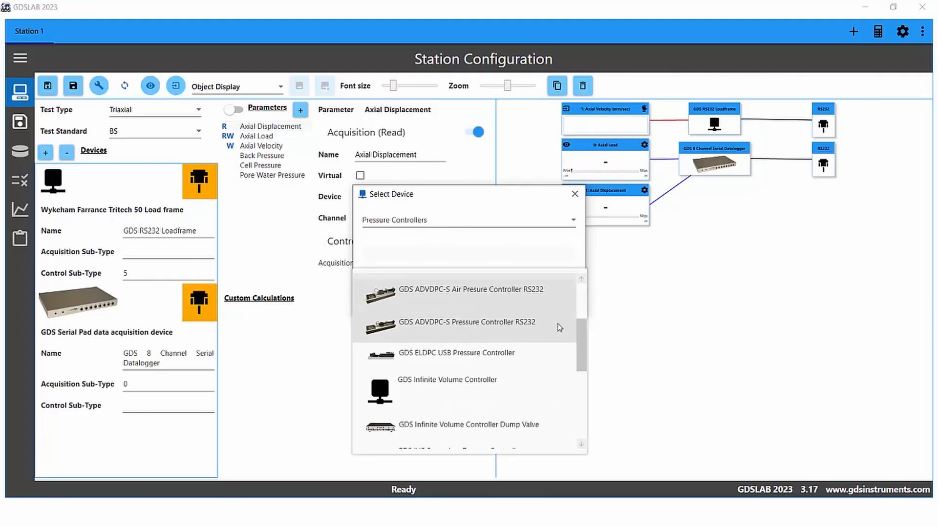
{"action": "scroll", "coordinate": [555, 332], "scroll_direction": "down", "scroll_amount": 4}
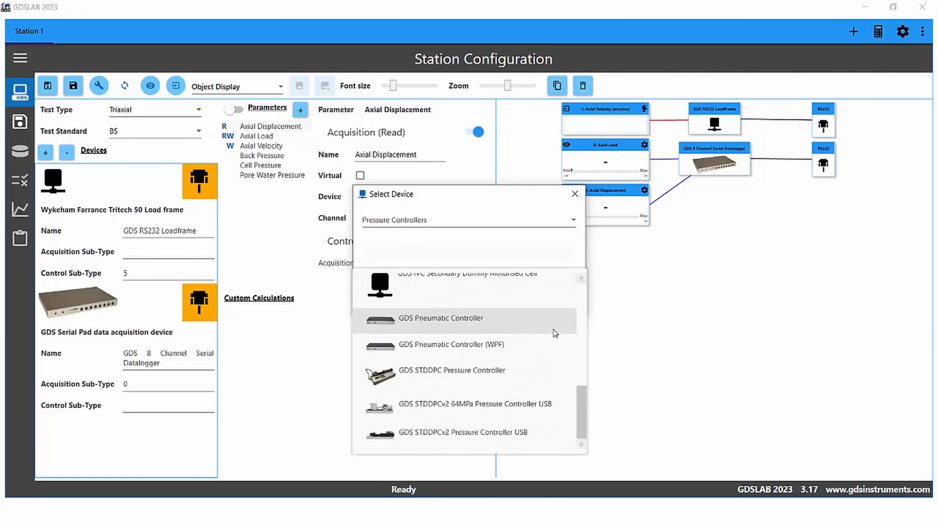
{"action": "left_click", "coordinate": [484, 437]}
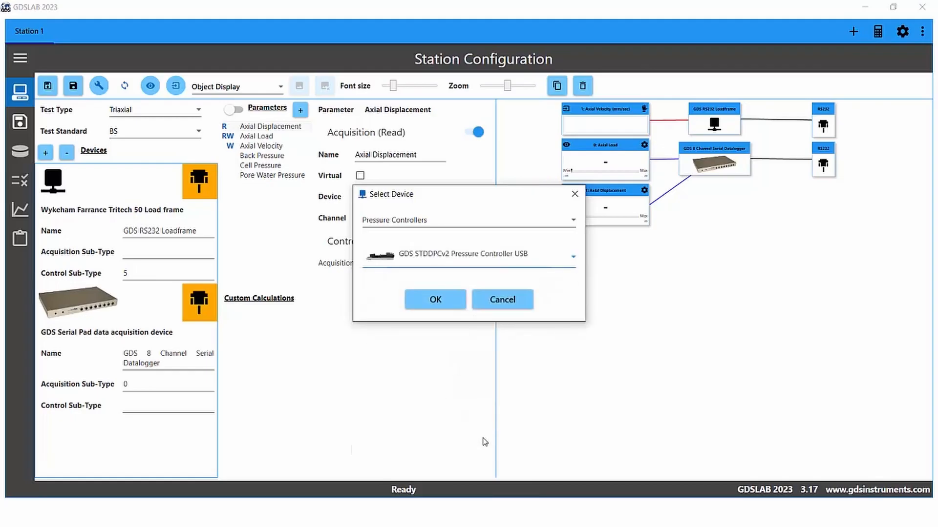
{"action": "left_click", "coordinate": [439, 299]}
Review the new pressure controller's driver settings and its available devices, keeping the assigned device and closing the driver.
{"action": "scroll", "coordinate": [142, 336], "scroll_direction": "down", "scroll_amount": 2}
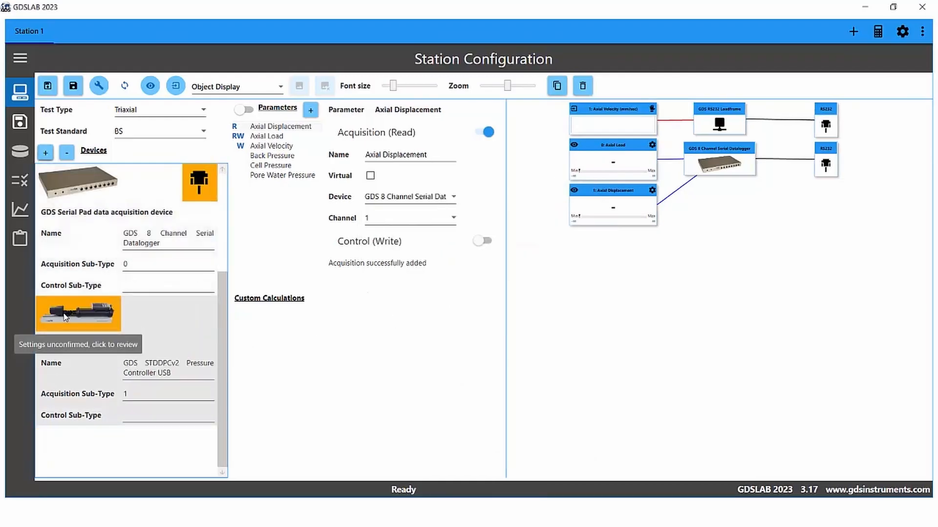
{"action": "left_click", "coordinate": [65, 316]}
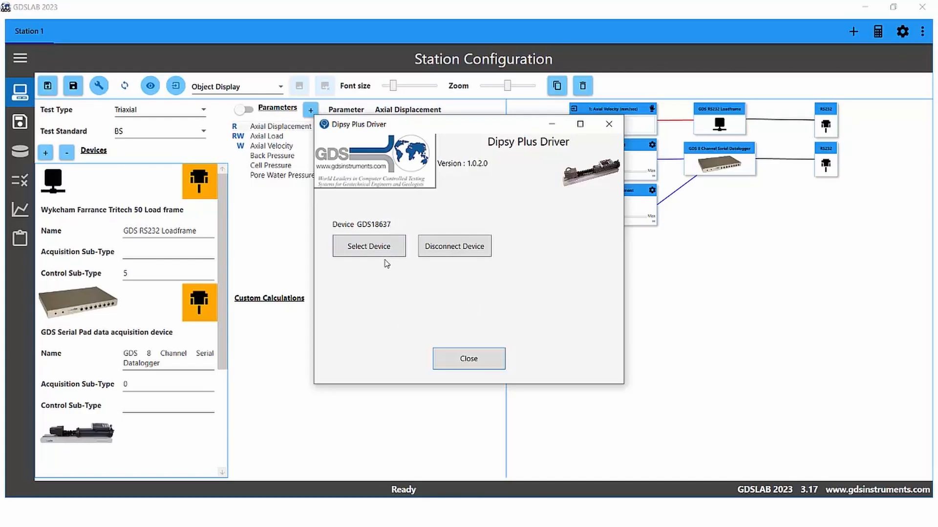
{"action": "left_click", "coordinate": [374, 249]}
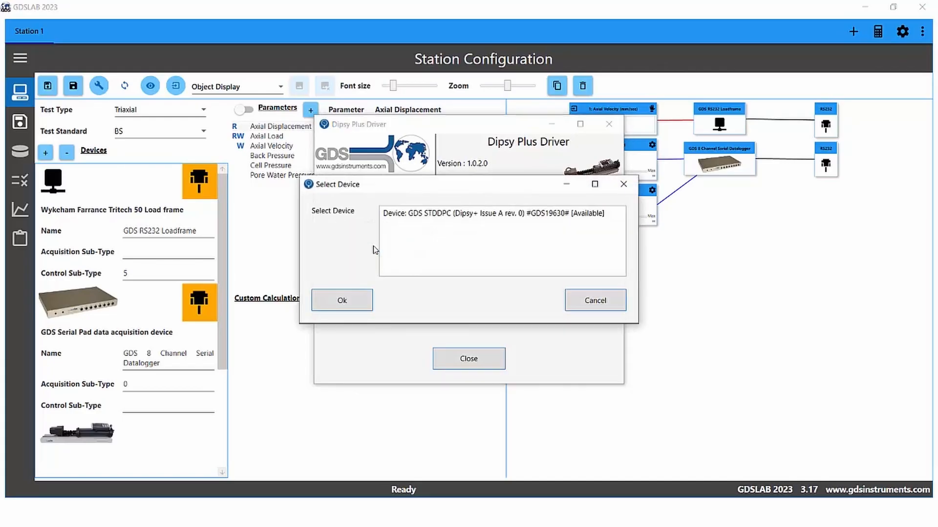
{"action": "left_click", "coordinate": [405, 216]}
{"action": "left_click", "coordinate": [587, 304]}
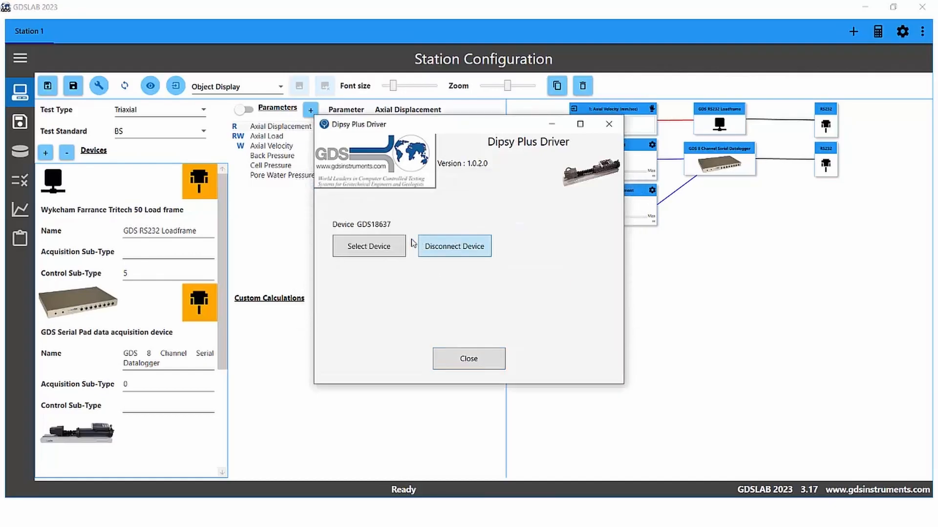
{"action": "left_click", "coordinate": [384, 255]}
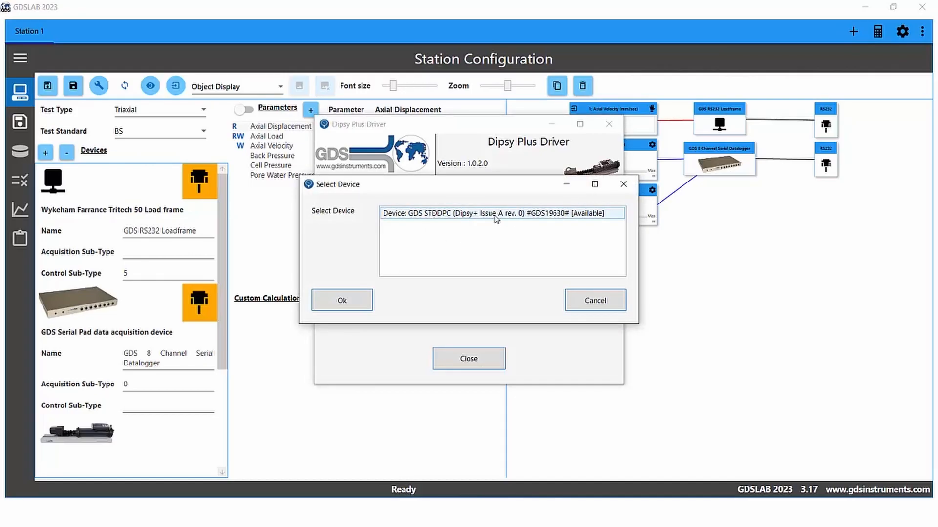
{"action": "left_click", "coordinate": [588, 305]}
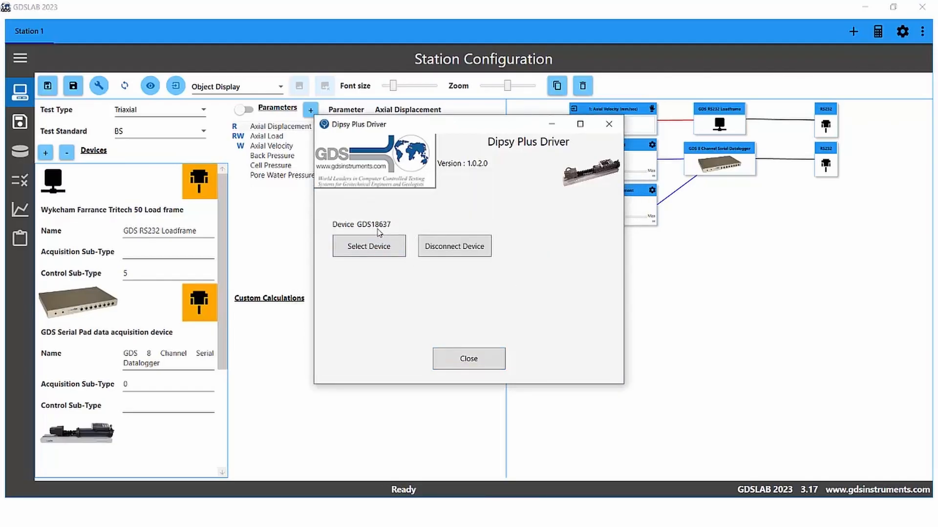
{"action": "left_click", "coordinate": [469, 359]}
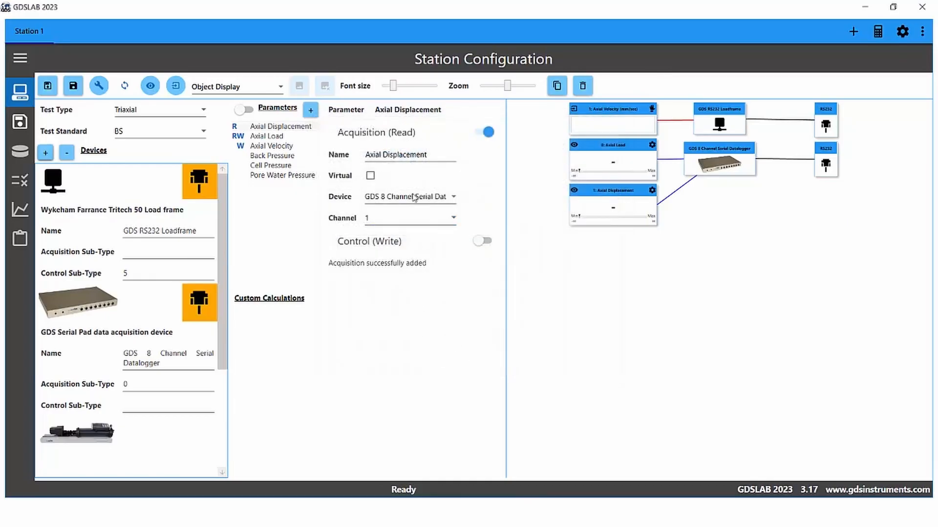
Enable acquisition for Cell Pressure and assign it to the GDS STDDPCv2 Pressure Controller USB.
{"action": "left_click", "coordinate": [288, 167]}
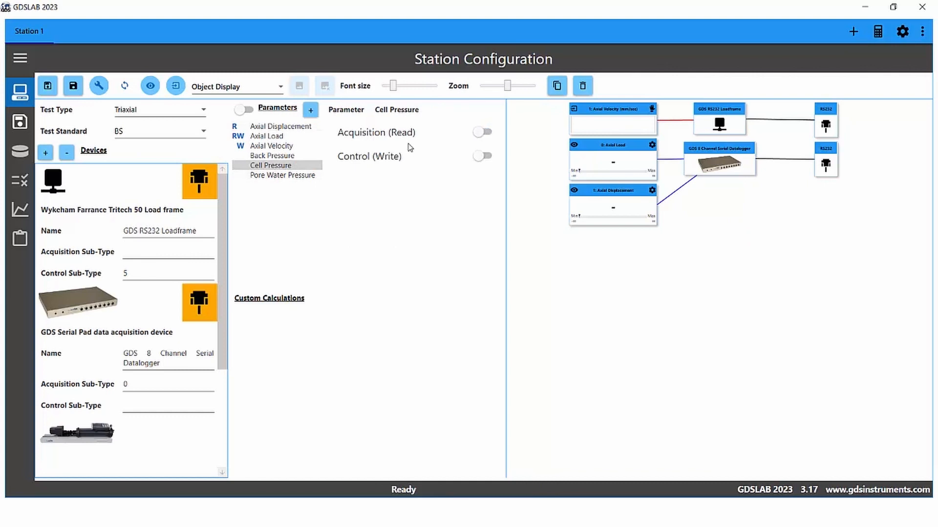
{"action": "left_click", "coordinate": [482, 132]}
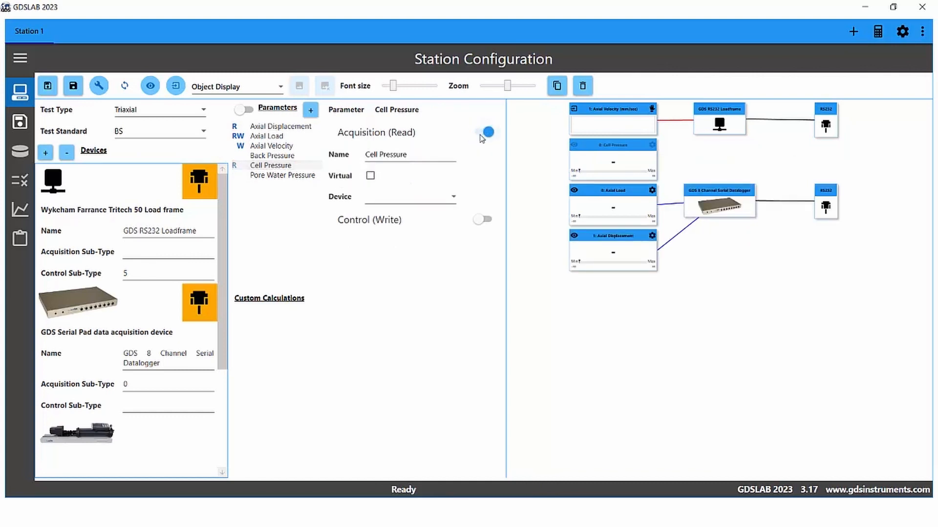
{"action": "left_click", "coordinate": [446, 199]}
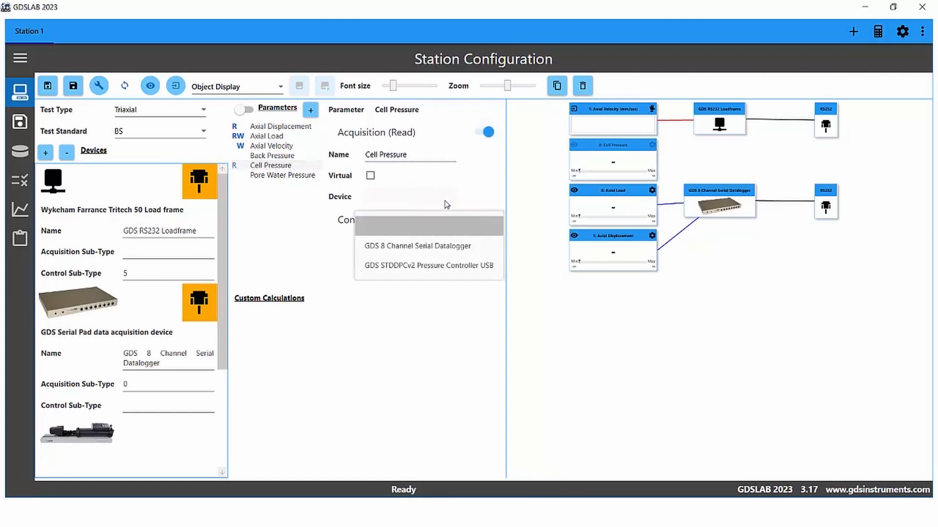
{"action": "left_click", "coordinate": [445, 266]}
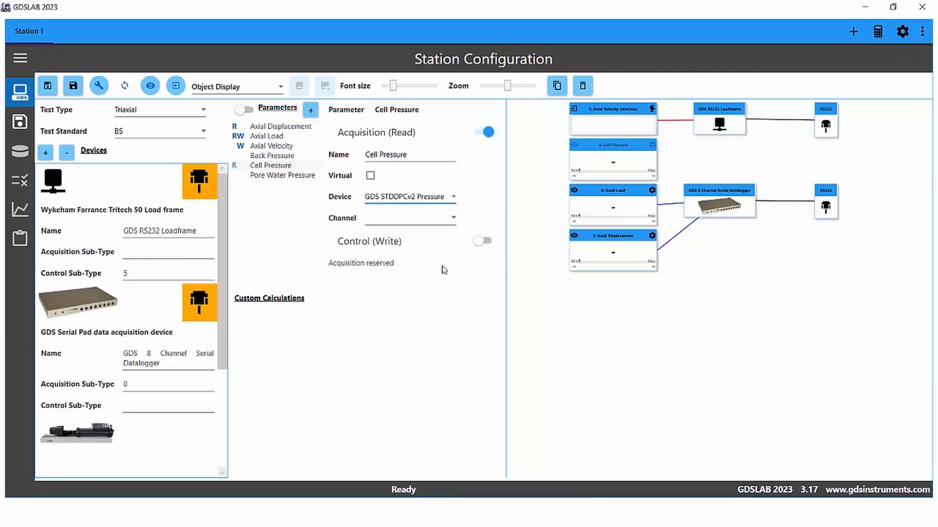
Enable Cell Pressure control on the GDS STDDPCv2 Pressure Controller USB and set both its control and acquisition channels to Pressure.
{"action": "left_click", "coordinate": [486, 241]}
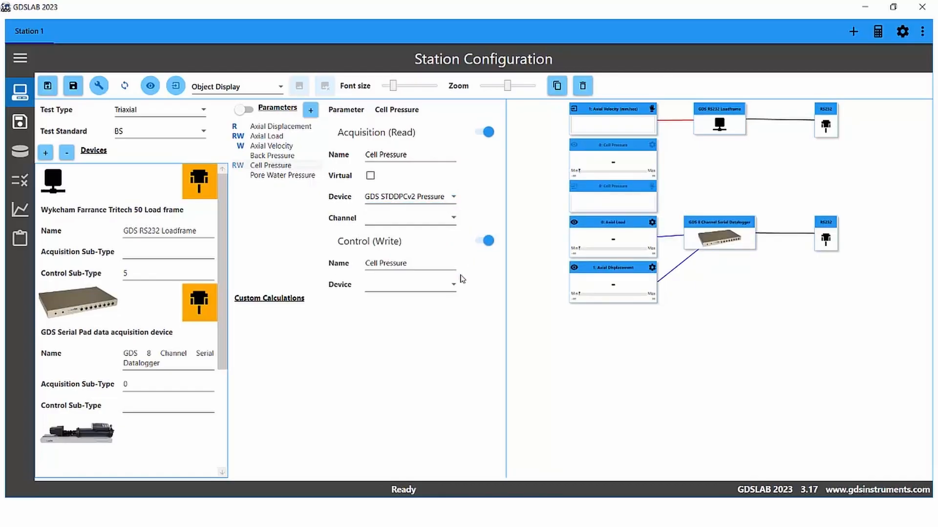
{"action": "left_click", "coordinate": [452, 288]}
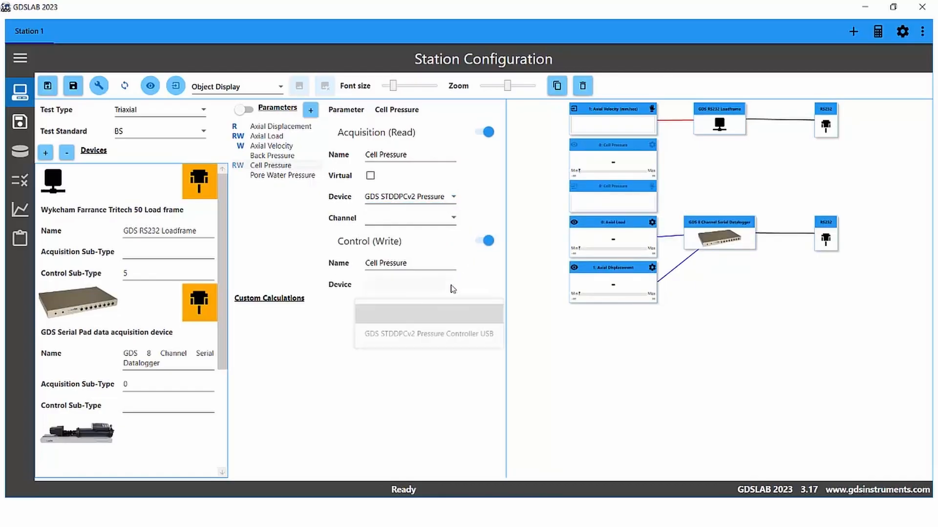
{"action": "left_click", "coordinate": [443, 337]}
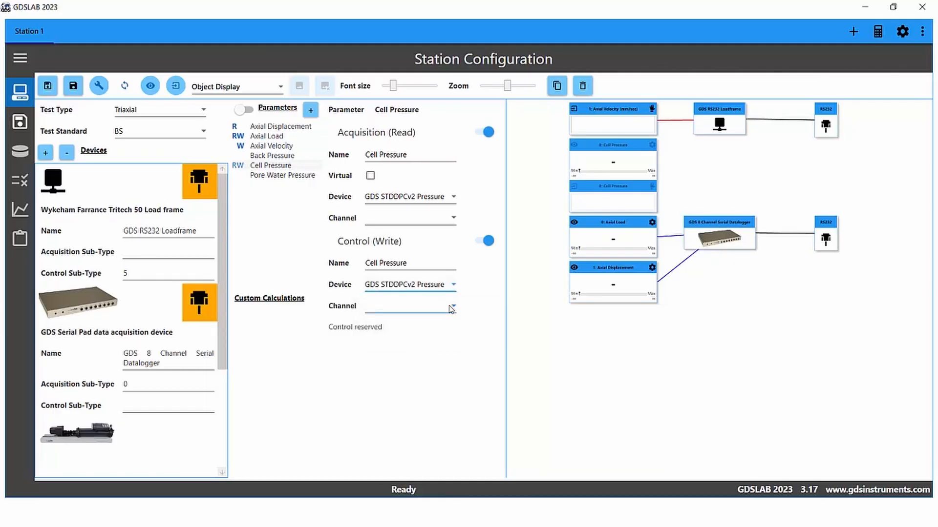
{"action": "left_click", "coordinate": [449, 307]}
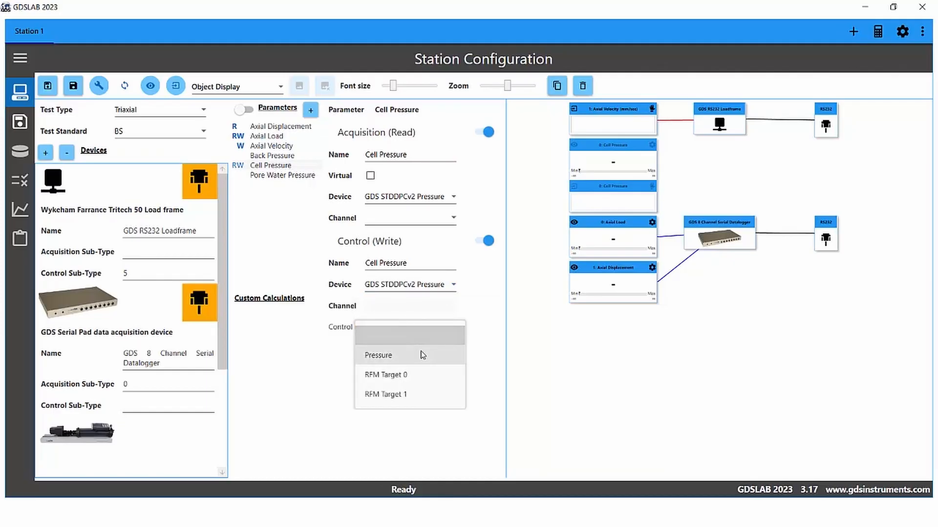
{"action": "left_click", "coordinate": [422, 355]}
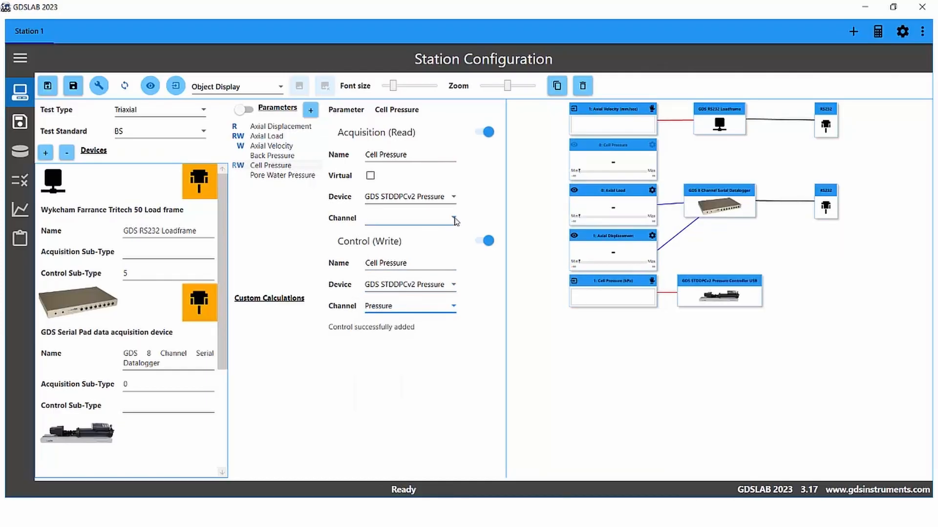
{"action": "left_click", "coordinate": [452, 218]}
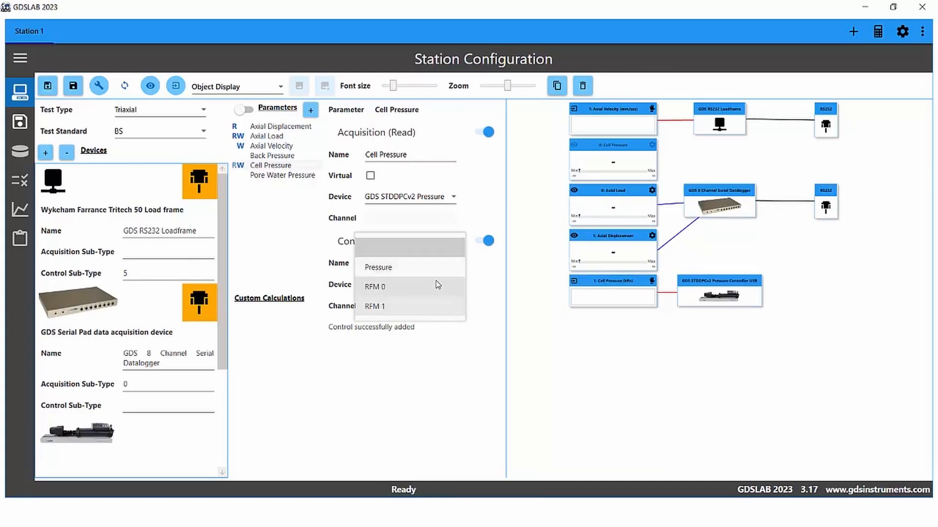
{"action": "left_click", "coordinate": [404, 269]}
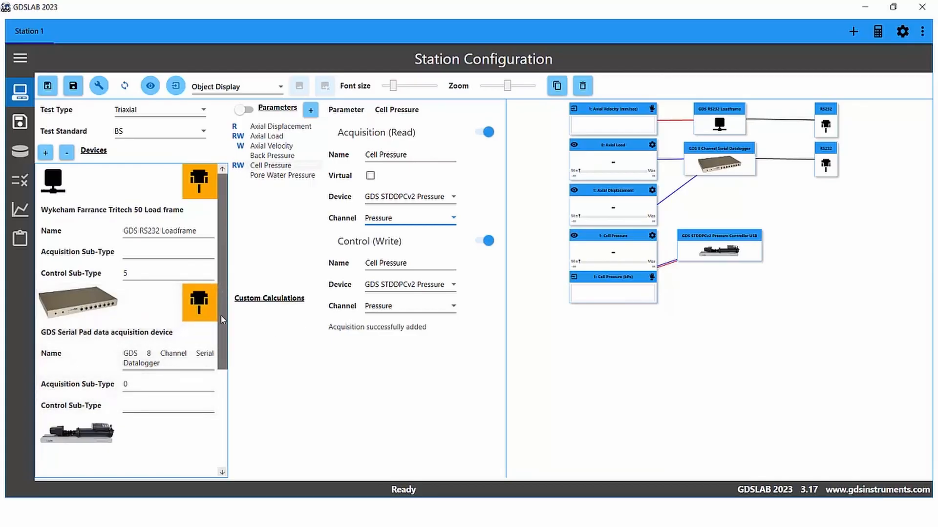
Add a second GDS STDDPCv2 Pressure Controller USB from the Pressure Controllers category to the station's devices.
{"action": "left_click", "coordinate": [45, 152]}
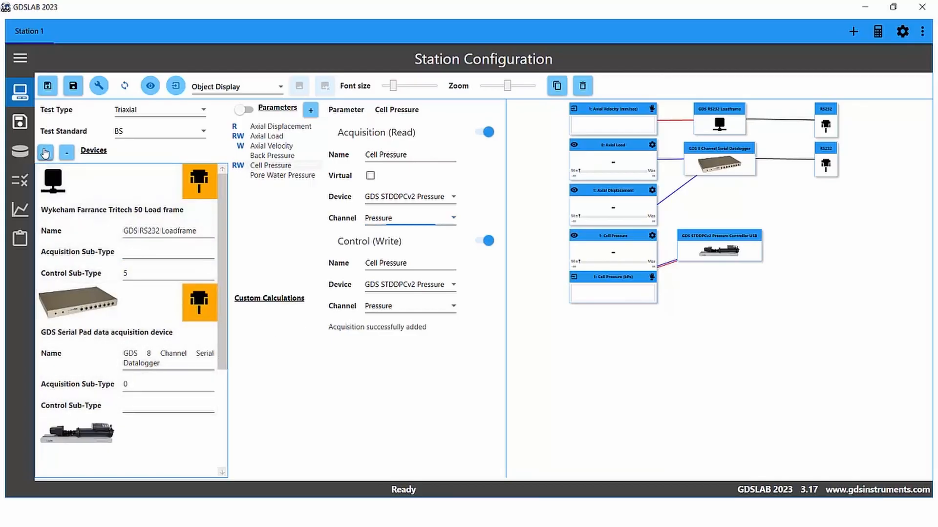
{"action": "left_click", "coordinate": [561, 225]}
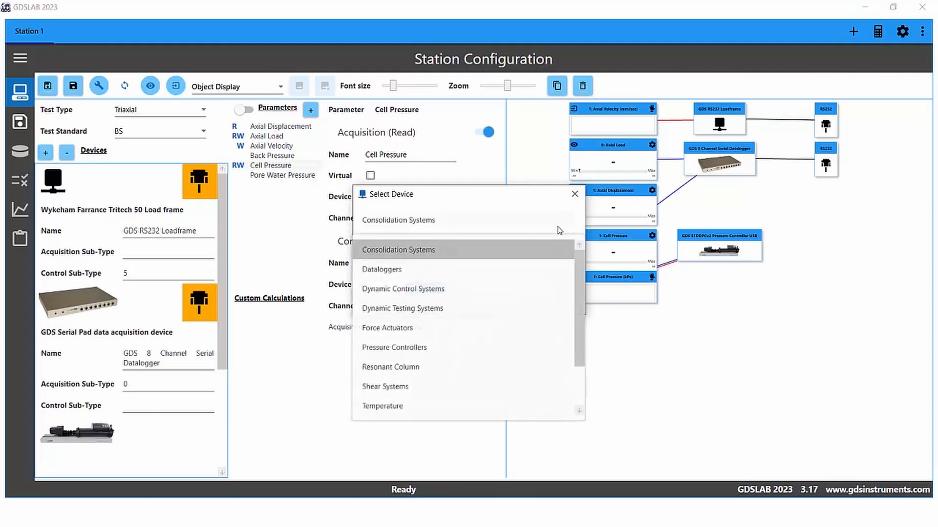
{"action": "left_click", "coordinate": [441, 348]}
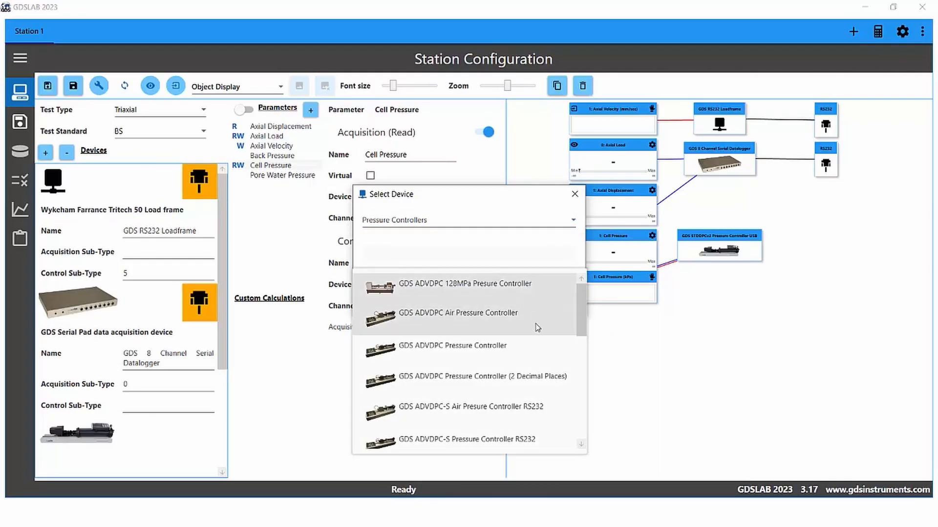
{"action": "scroll", "coordinate": [536, 327], "scroll_direction": "down", "scroll_amount": 6}
{"action": "left_click", "coordinate": [506, 439]}
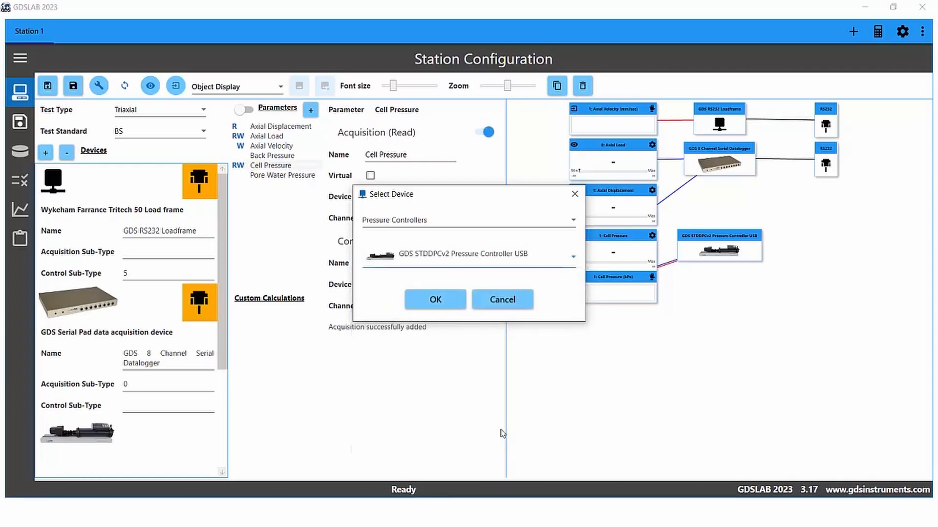
{"action": "left_click", "coordinate": [435, 299]}
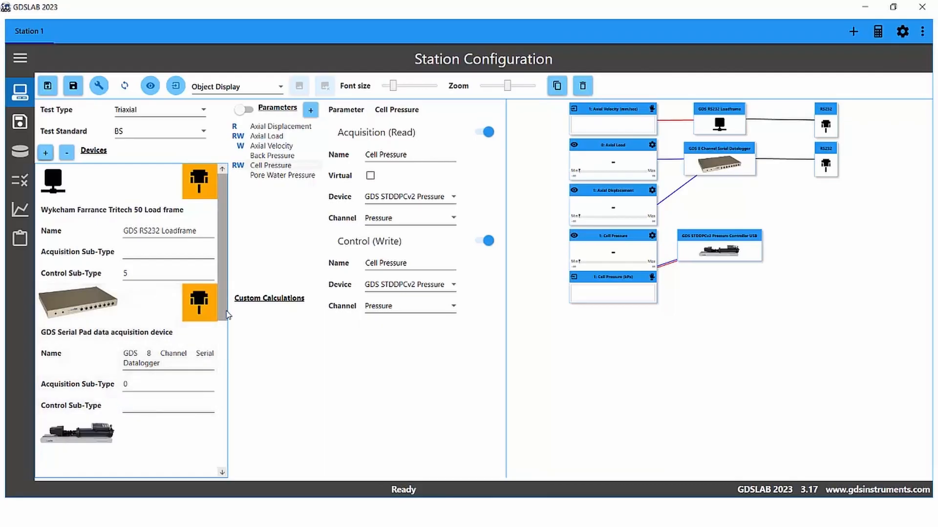
Check the pressure controller's assigned device and available devices in its driver, closing it without changing the assignment.
{"action": "left_click", "coordinate": [222, 422]}
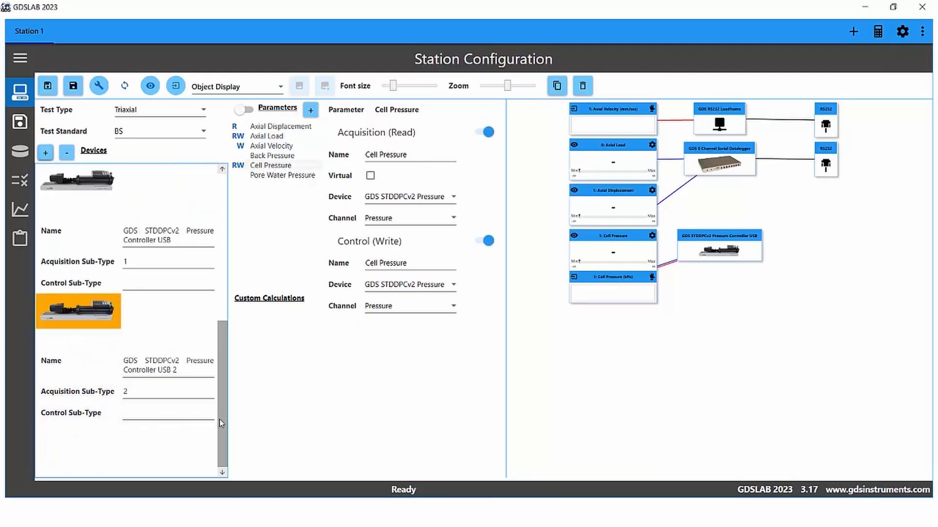
{"action": "left_click", "coordinate": [99, 315]}
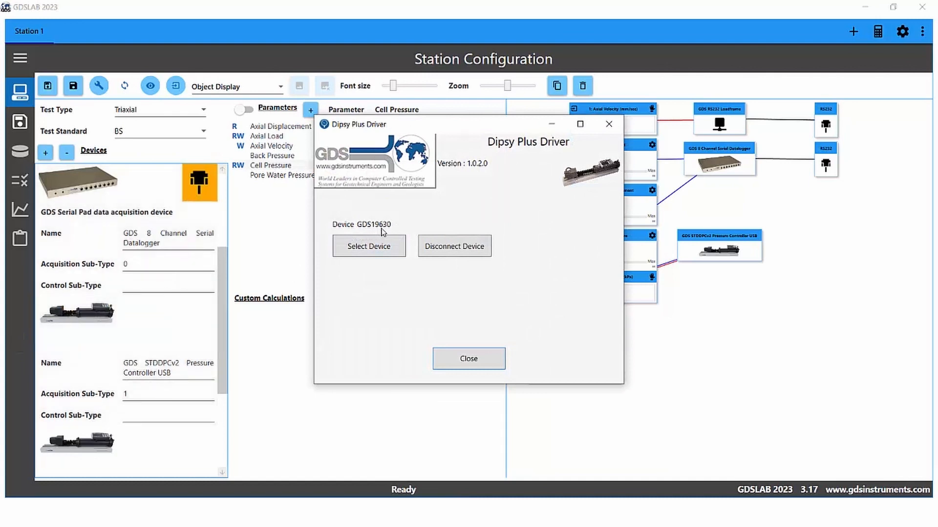
{"action": "left_click", "coordinate": [382, 246]}
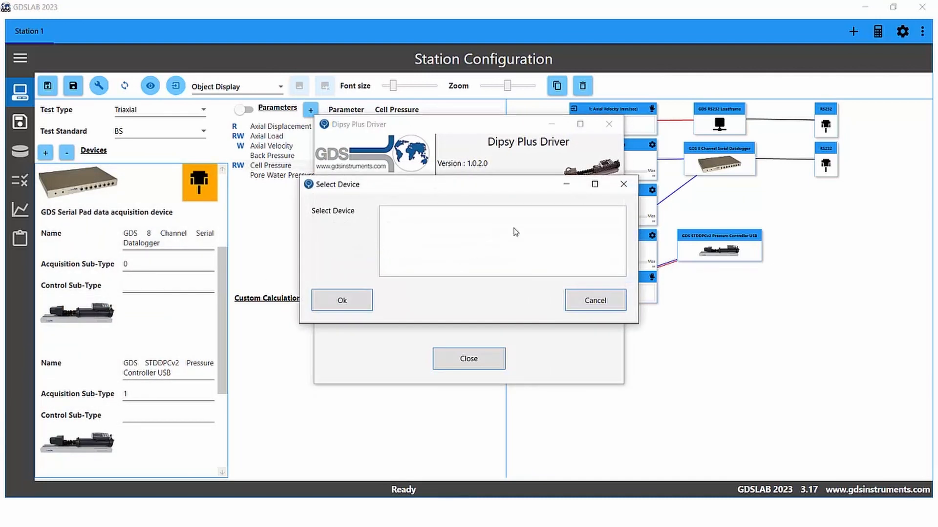
{"action": "left_click", "coordinate": [592, 307]}
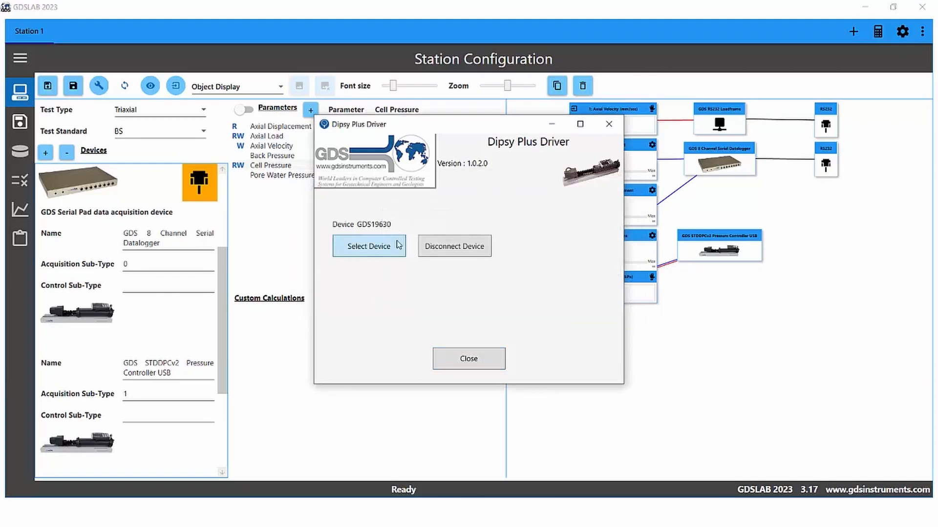
{"action": "left_click", "coordinate": [469, 361]}
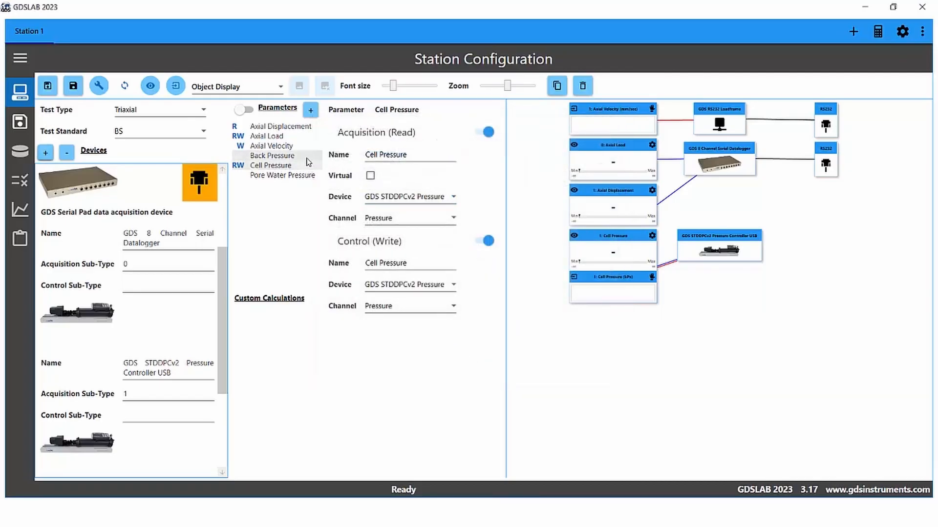
Enable acquisition for Back Pressure and assign it to the Pressure channel of GDS STDDPCv2 Pressure Controller USB 2.
{"action": "left_click", "coordinate": [300, 157]}
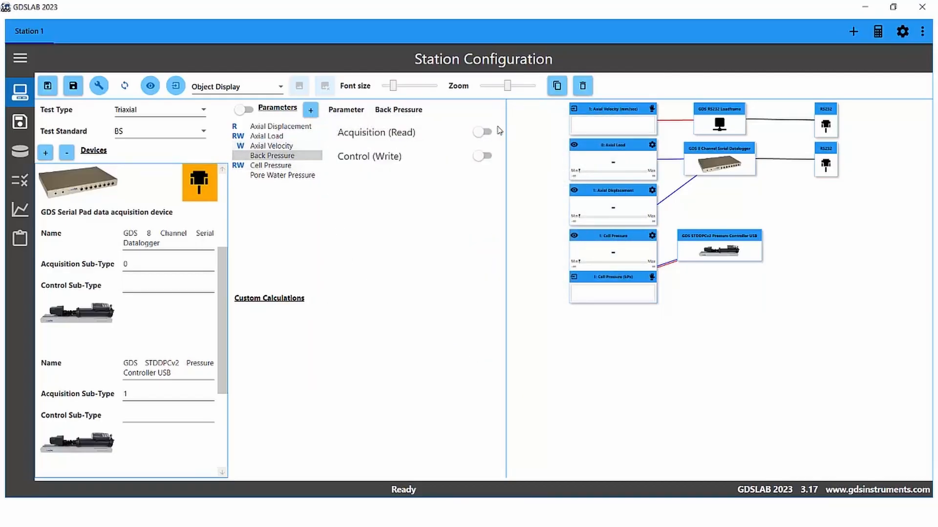
{"action": "left_click", "coordinate": [486, 132]}
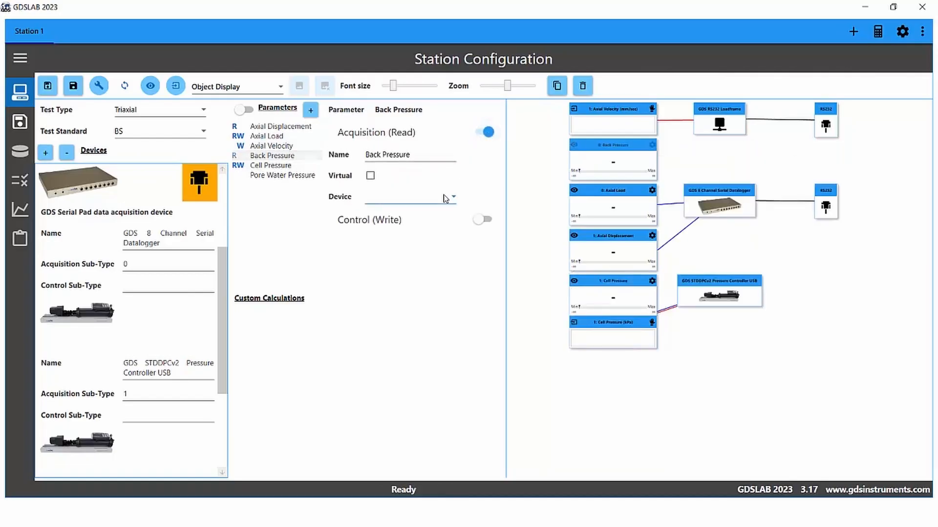
{"action": "left_click", "coordinate": [449, 200]}
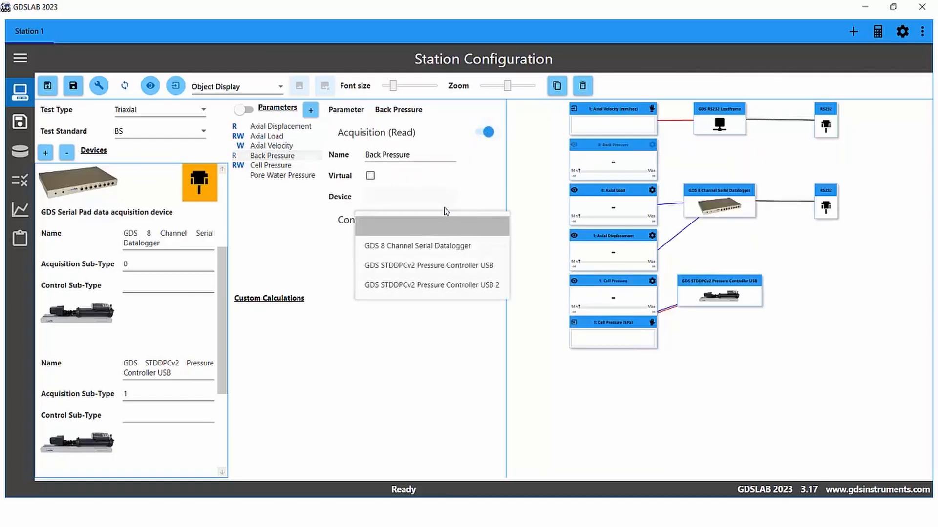
{"action": "left_click", "coordinate": [409, 287]}
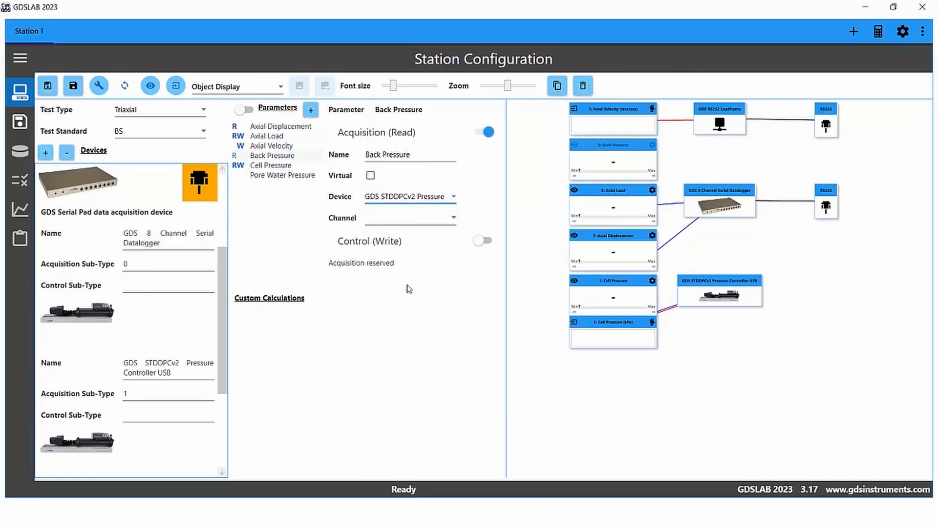
{"action": "left_click", "coordinate": [452, 220]}
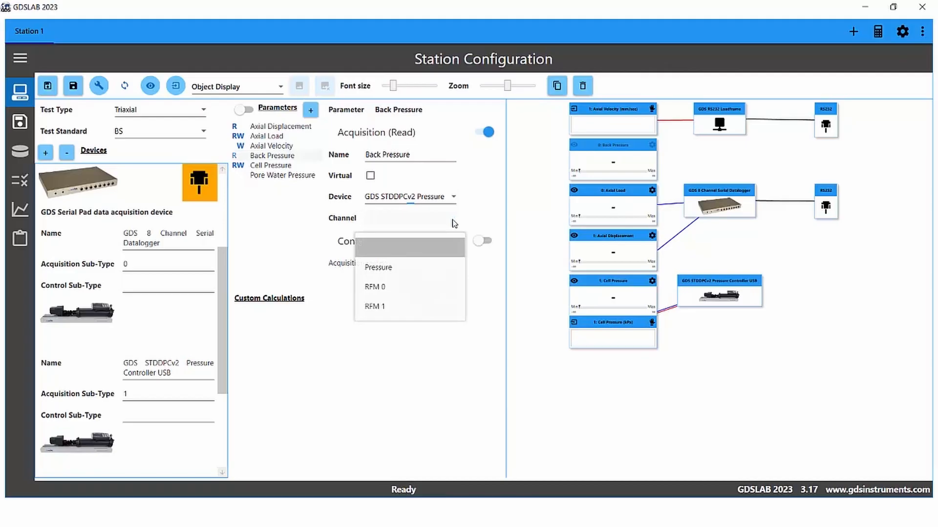
{"action": "left_click", "coordinate": [415, 269]}
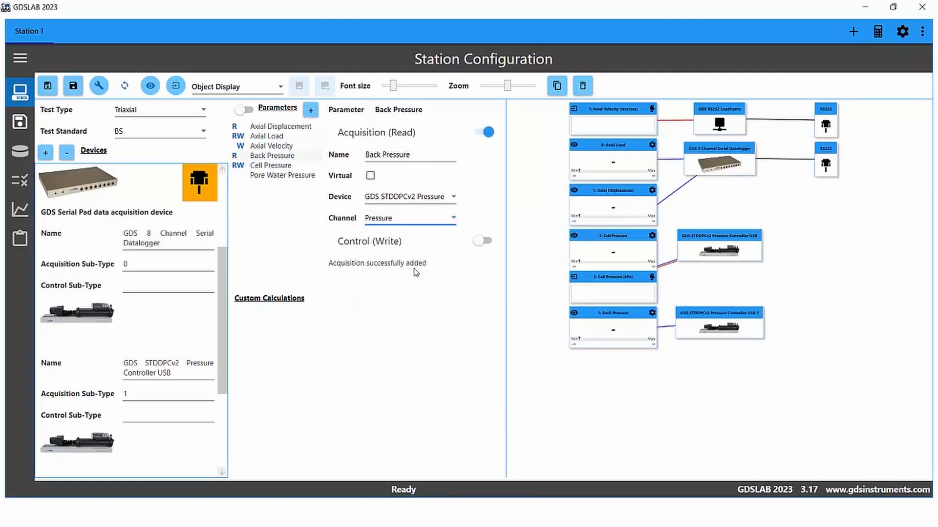
Enable control for Back Pressure and assign it to the Pressure channel of GDS STDDPCv2 Pressure Controller USB 2.
{"action": "left_click", "coordinate": [484, 241]}
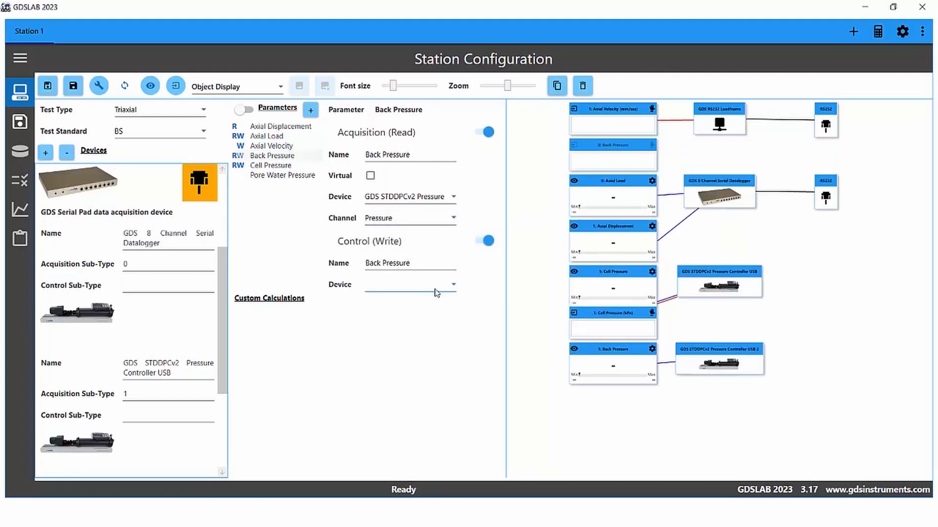
{"action": "left_click", "coordinate": [448, 291]}
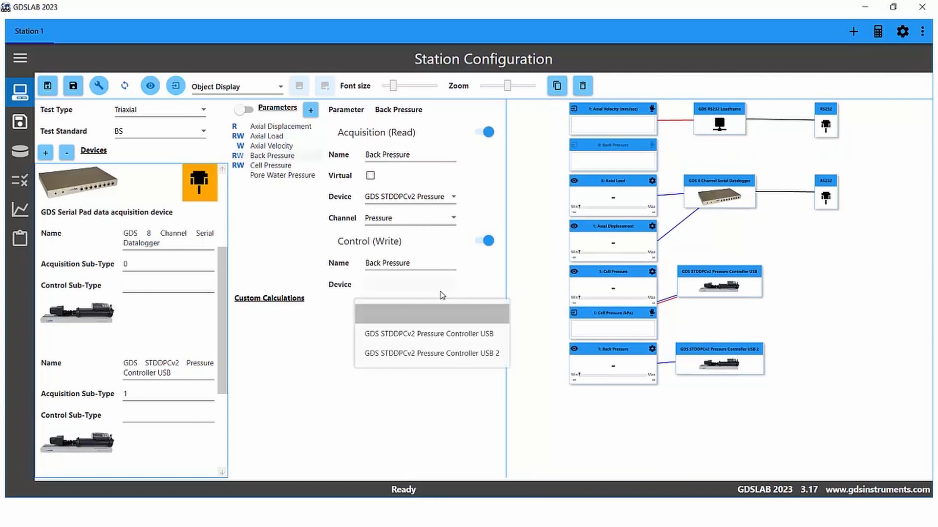
{"action": "left_click", "coordinate": [434, 354]}
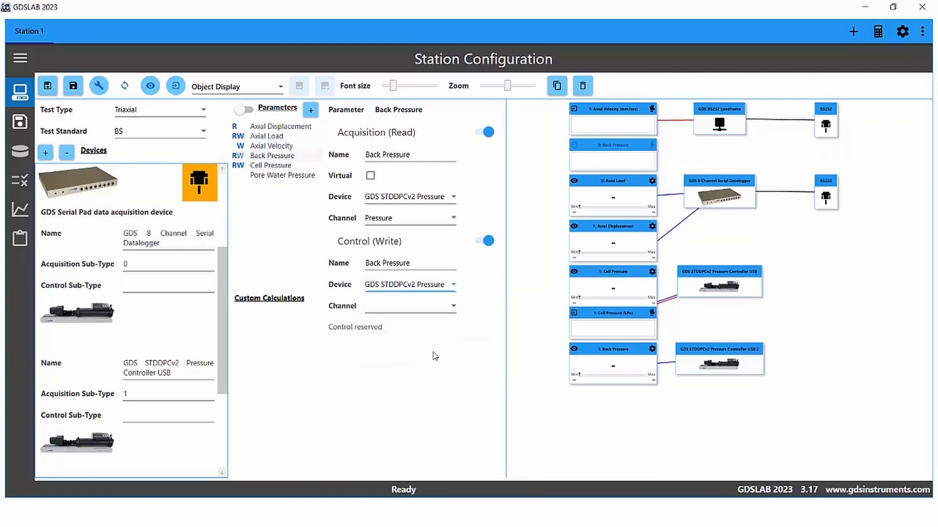
{"action": "left_click", "coordinate": [450, 313]}
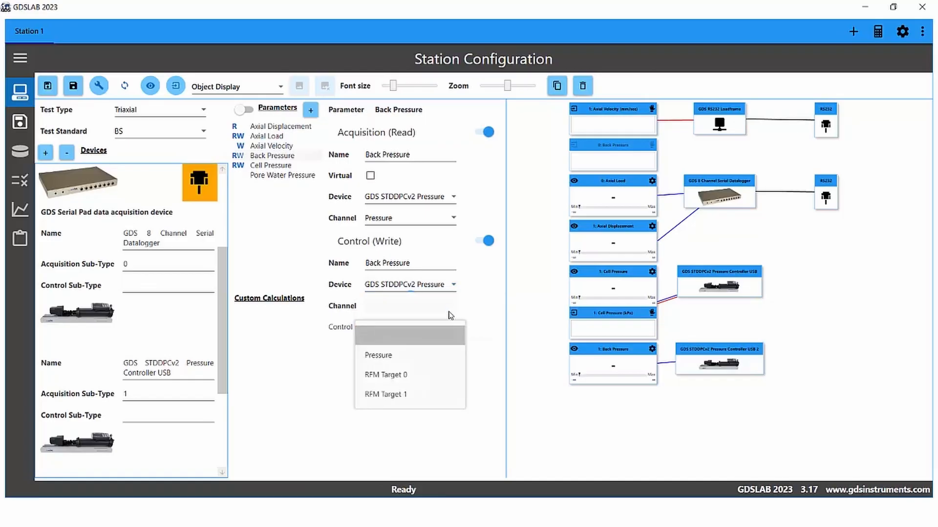
{"action": "left_click", "coordinate": [425, 362]}
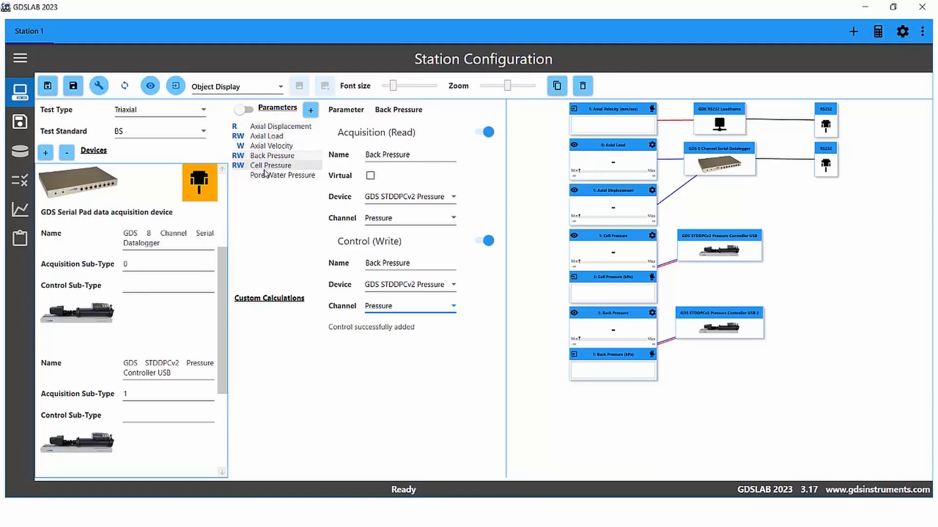
Show all parameters, enable acquisition for Back Volume and assign it to the Volume channel of GDS STDDPCv2 Pressure Controller USB 2.
{"action": "left_click", "coordinate": [246, 110]}
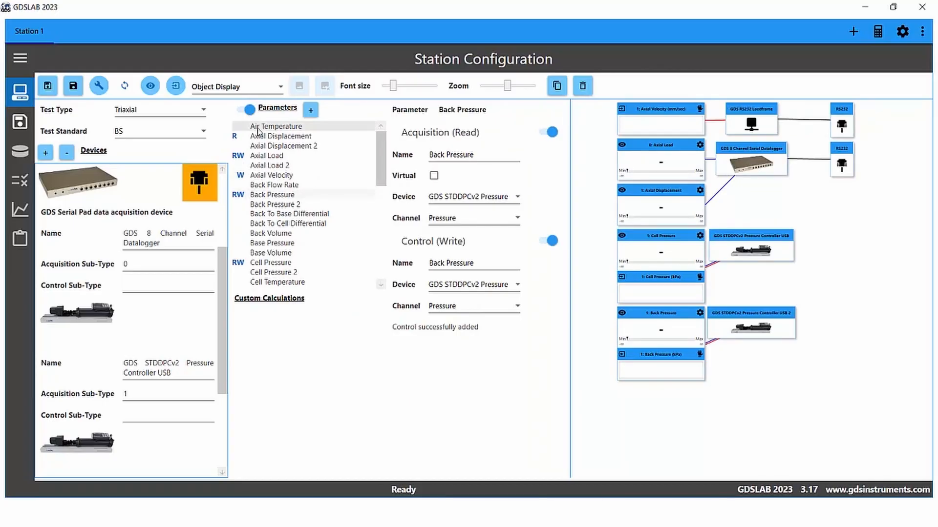
{"action": "mouse_move", "coordinate": [381, 160]}
{"action": "left_mouse_down"}
{"action": "mouse_move", "coordinate": [381, 218]}
{"action": "mouse_move", "coordinate": [382, 170]}
{"action": "left_mouse_up"}
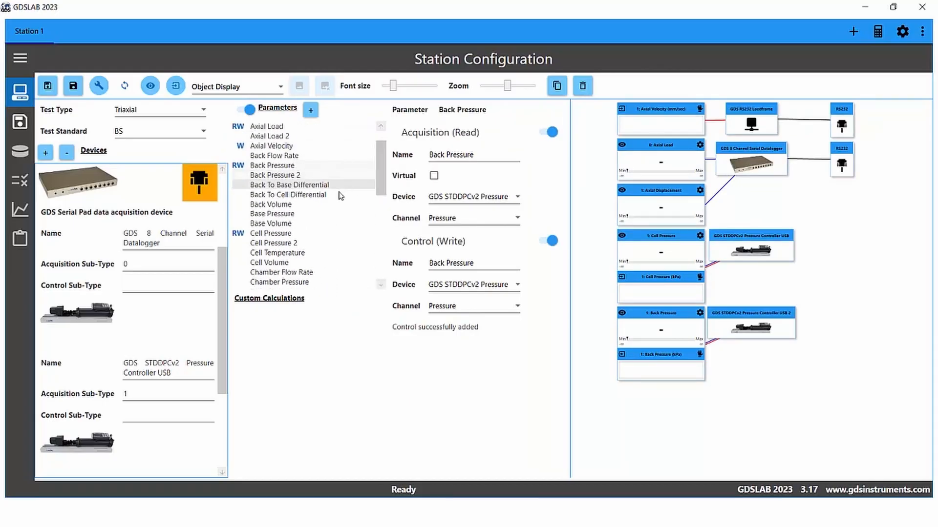
{"action": "left_click", "coordinate": [257, 206]}
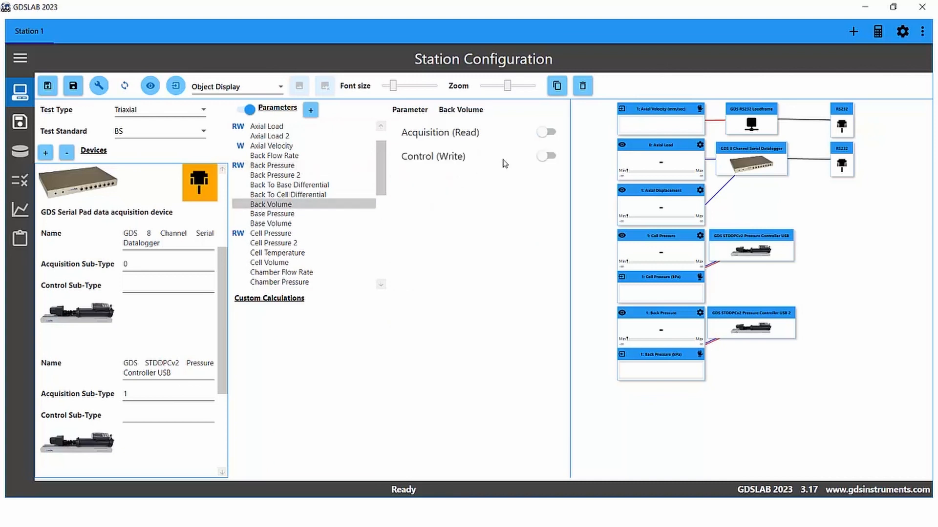
{"action": "left_click", "coordinate": [548, 133]}
{"action": "left_click", "coordinate": [520, 200]}
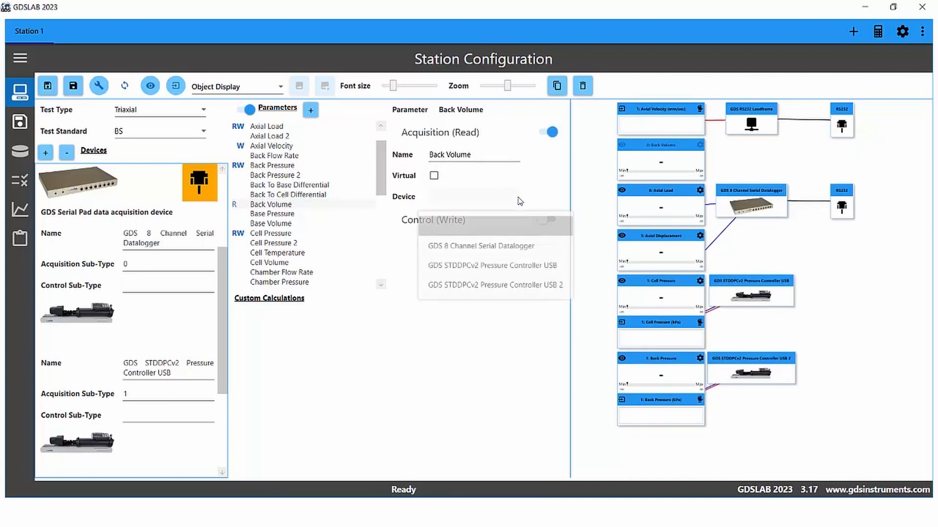
{"action": "left_click", "coordinate": [515, 285]}
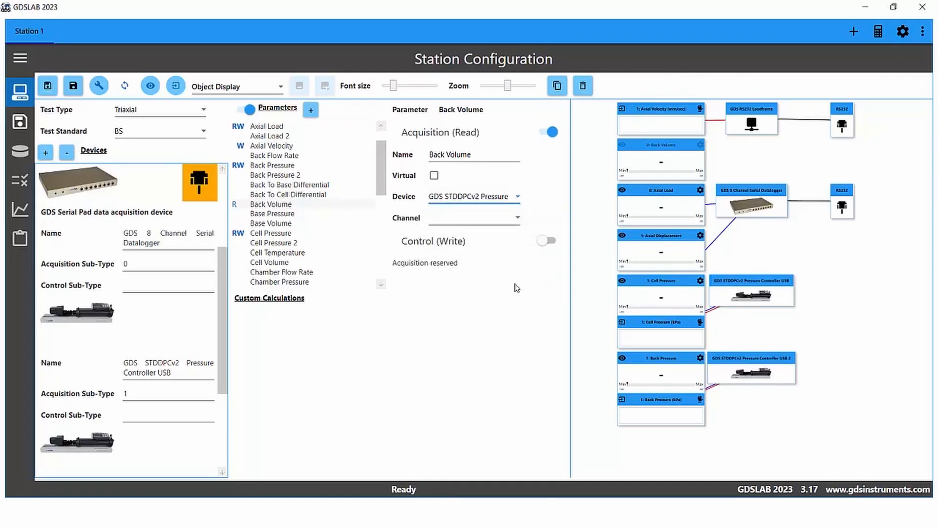
{"action": "left_click", "coordinate": [519, 220]}
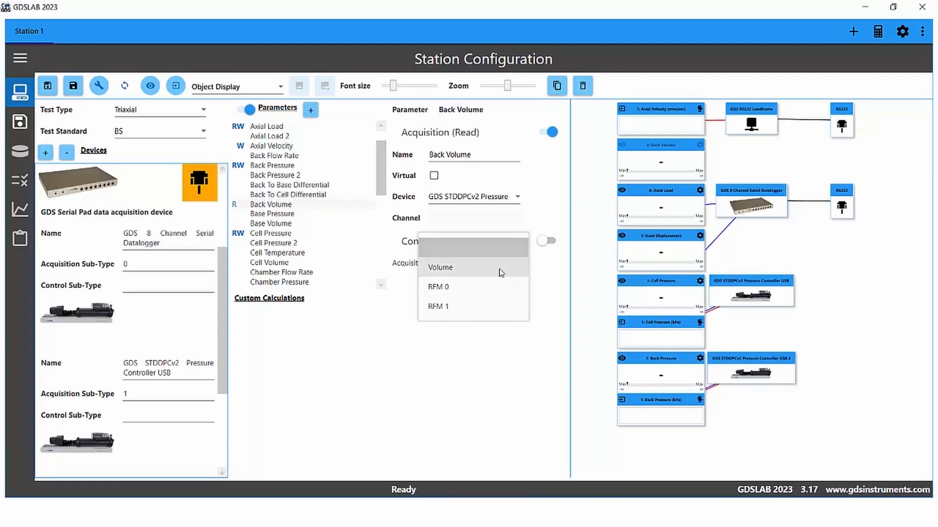
{"action": "left_click", "coordinate": [500, 272]}
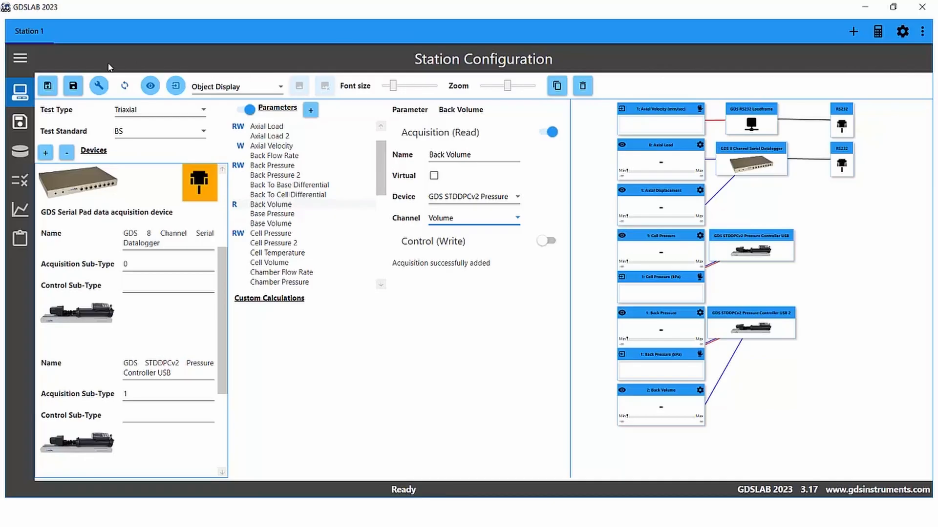
Hide the System Builder so that only the station's object display remains.
{"action": "left_click", "coordinate": [99, 87]}
{"action": "left_click", "coordinate": [99, 87]}
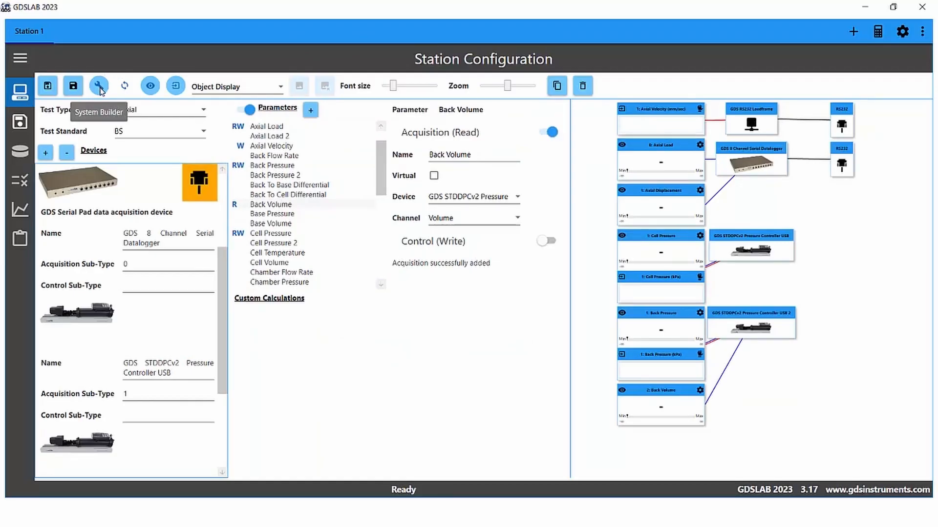
{"action": "left_click", "coordinate": [100, 88]}
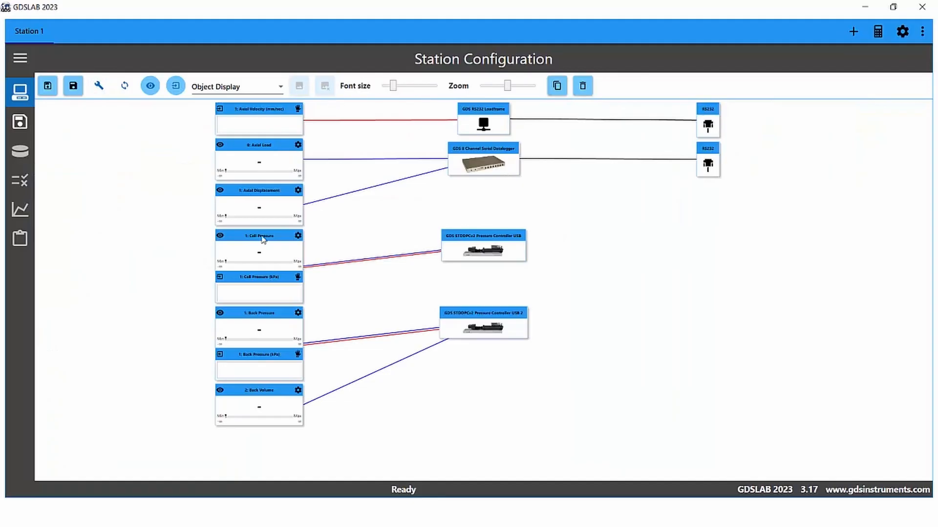
Toggle the acquisition and control parameter displays in the station diagram off and back on.
{"action": "left_click", "coordinate": [150, 86]}
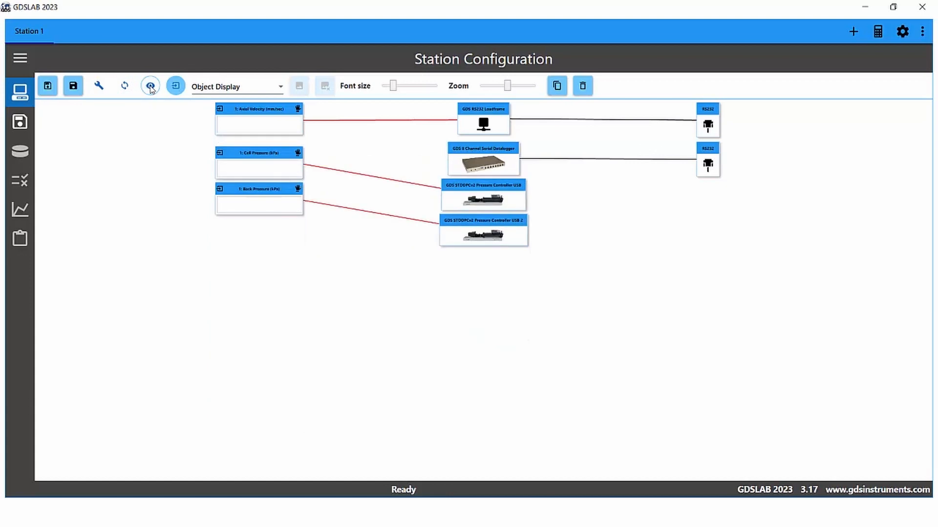
{"action": "left_click", "coordinate": [176, 86]}
{"action": "left_click", "coordinate": [176, 87]}
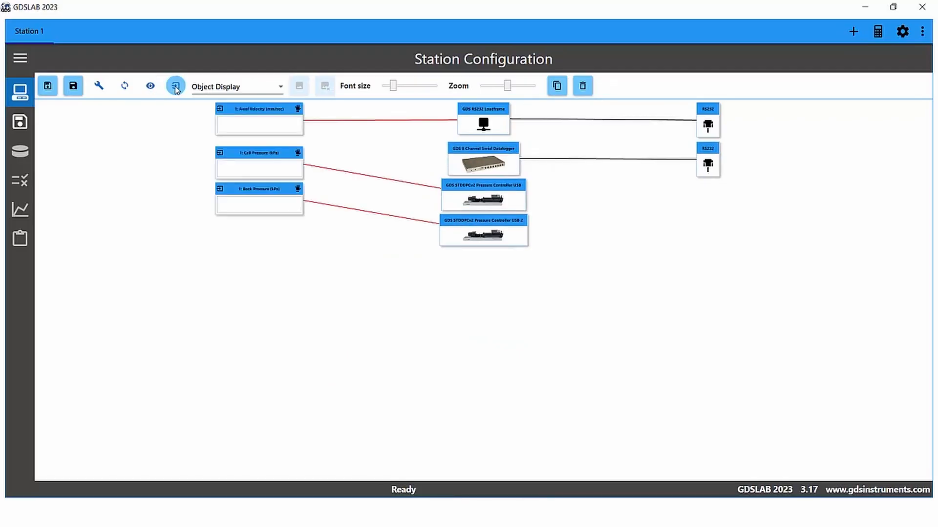
{"action": "left_click", "coordinate": [150, 87]}
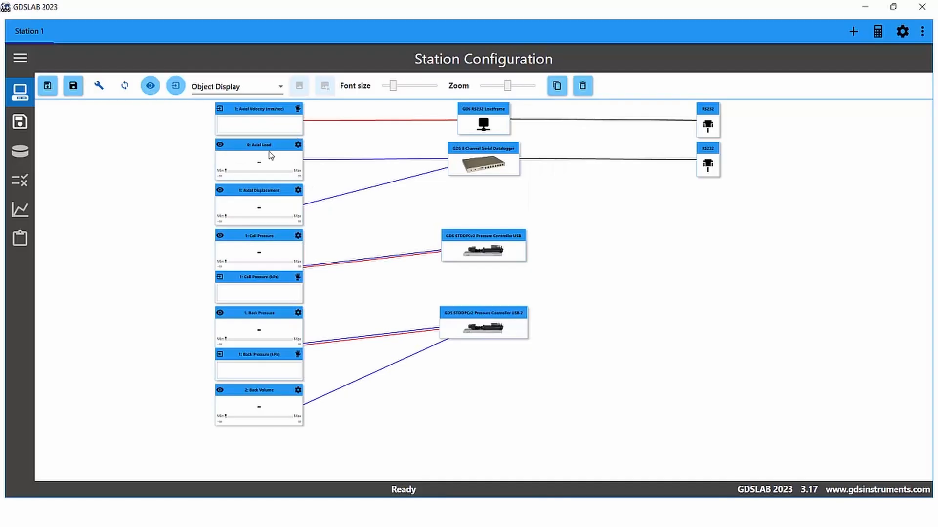
Start live readings from the devices and save the station configuration under the operator's first name followed by GDSTAS1.
{"action": "left_click", "coordinate": [126, 92]}
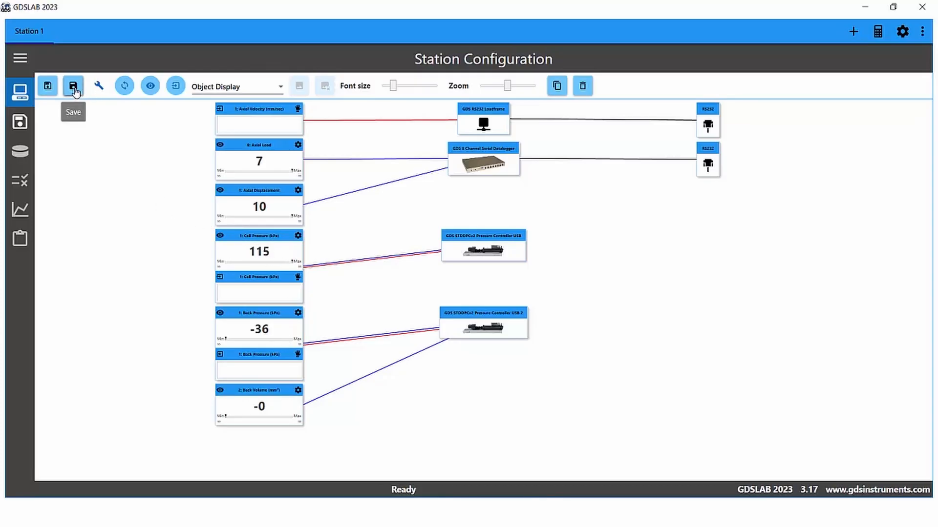
{"action": "left_click", "coordinate": [75, 90]}
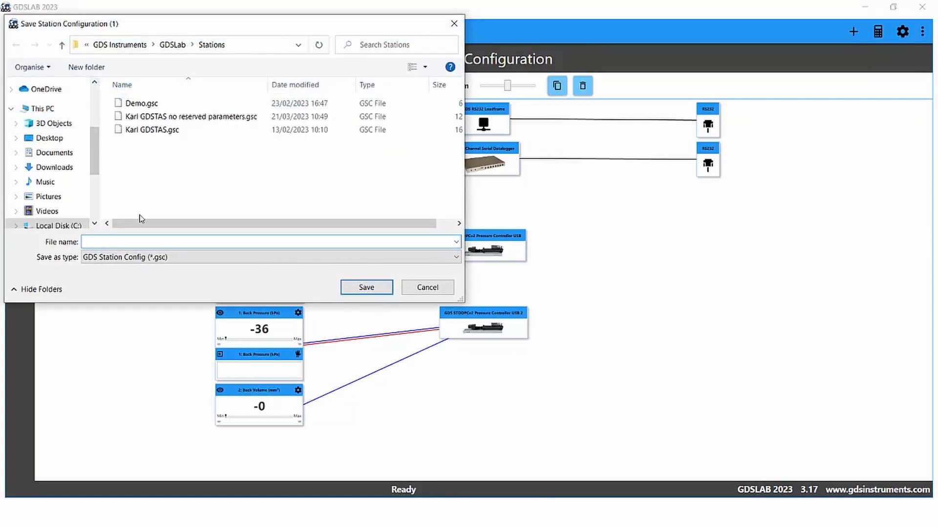
{"action": "type", "text": "Kar"}
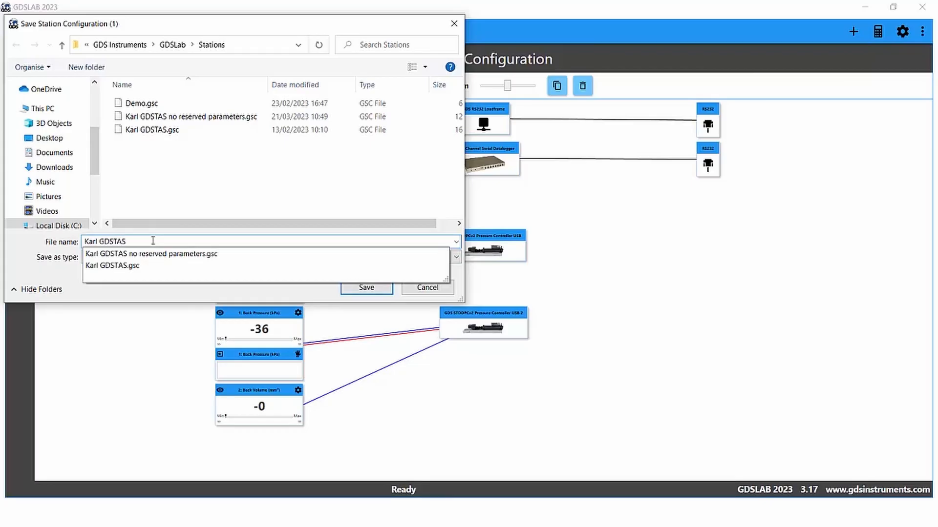
{"action": "type", "text": "l GDSTAS1"}
{"action": "left_click", "coordinate": [375, 288]}
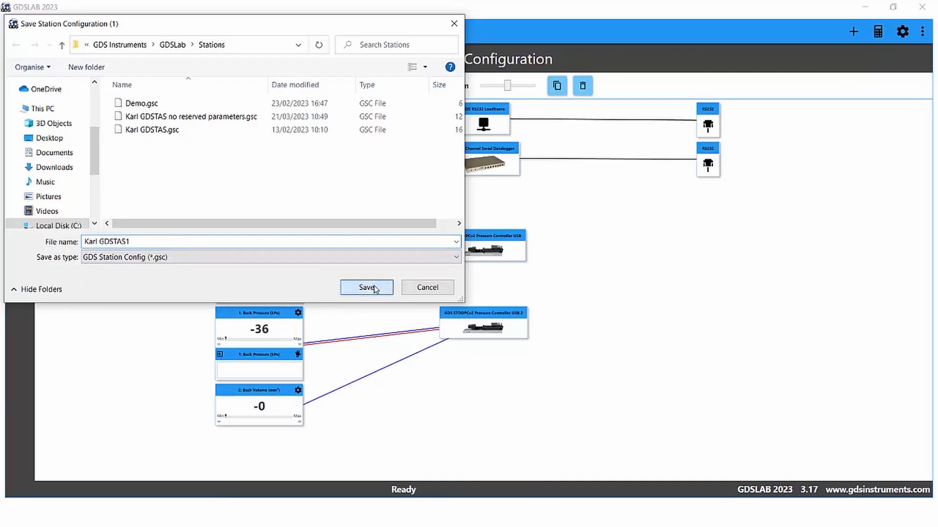